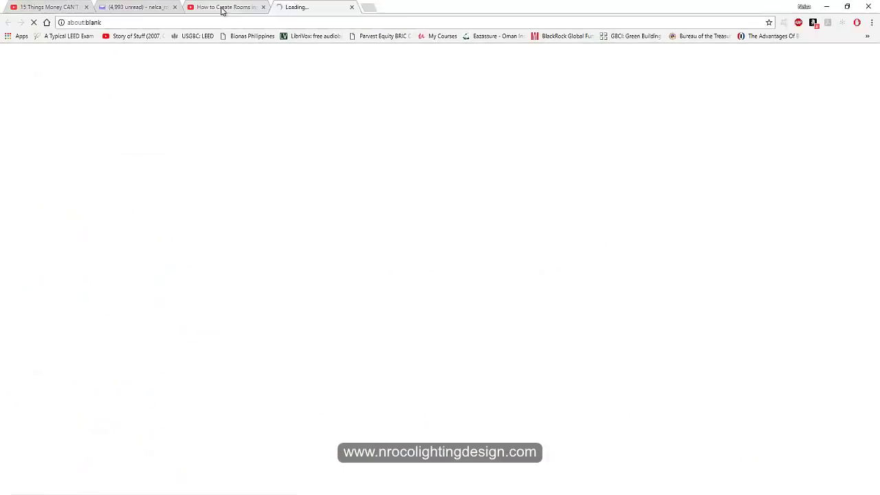
- Read the full viewer question about rooms of different heights and view the section drawing linked in it
{"action": "left_click", "coordinate": [222, 8]}
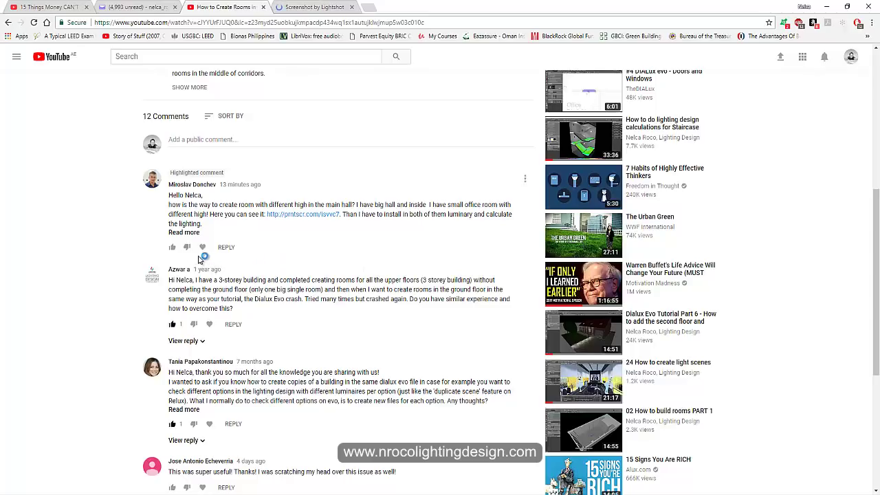
{"action": "left_click", "coordinate": [183, 232]}
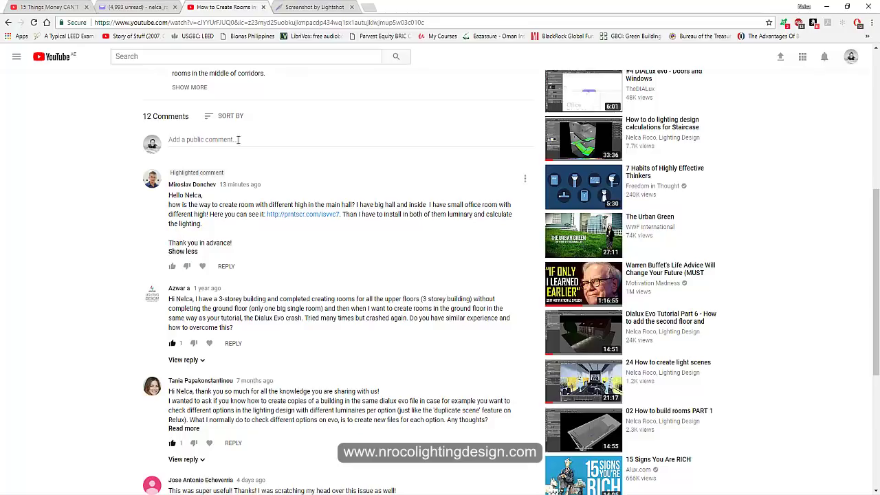
{"action": "left_click", "coordinate": [306, 8]}
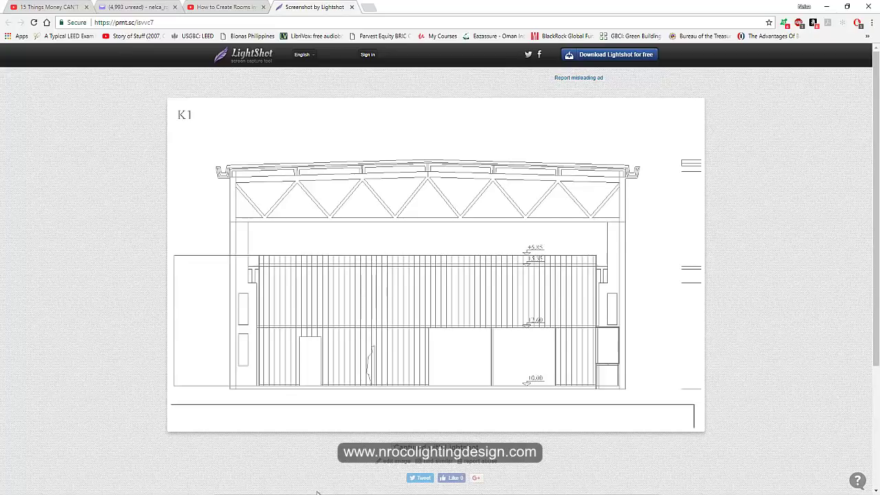
- Switch to DIALux evo and draw a new rectangular single-storey building of about 3.03 by 2.28 m on the empty site
{"action": "left_click", "coordinate": [281, 493]}
{"action": "scroll", "coordinate": [213, 169], "scroll_direction": "down", "scroll_amount": 7}
{"action": "middle_click_drag", "start_coordinate": [272, 178], "coordinate": [443, 227]}
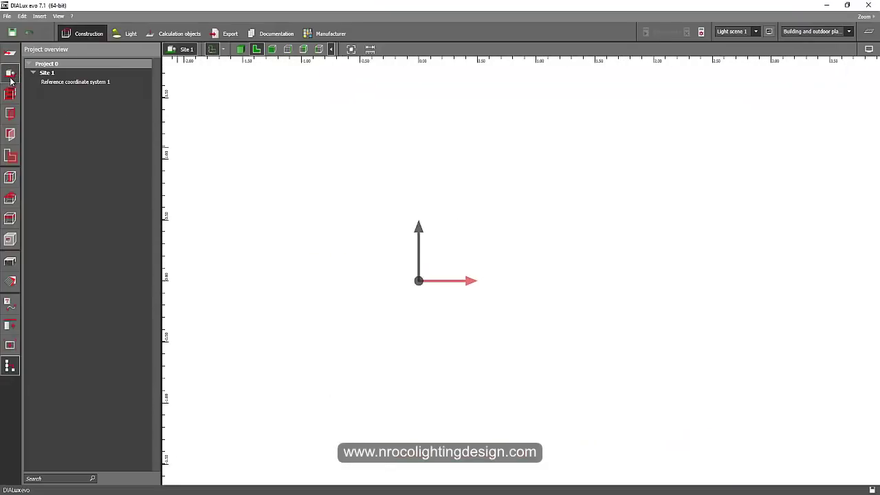
{"action": "left_click", "coordinate": [10, 73]}
{"action": "left_click", "coordinate": [57, 65]}
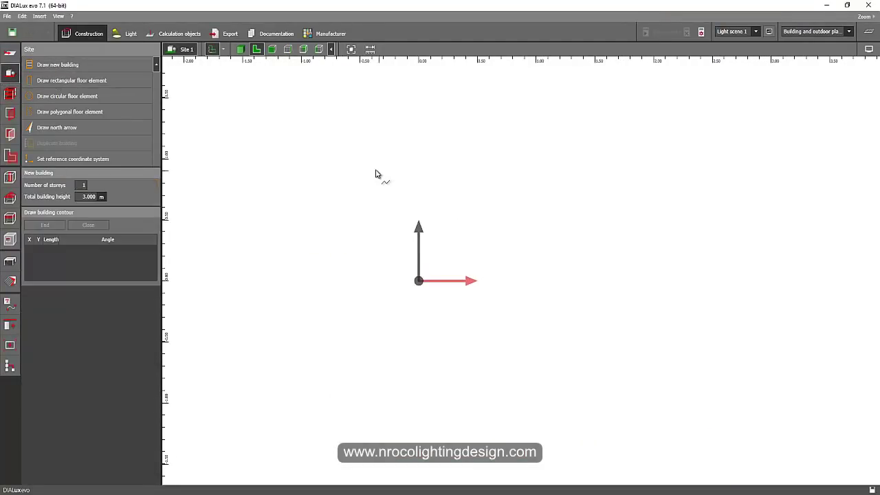
{"action": "left_click", "coordinate": [295, 154]}
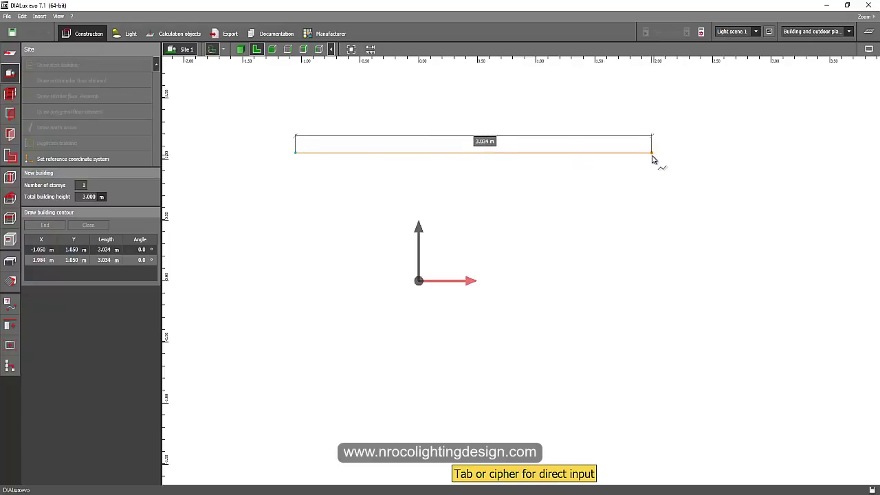
{"action": "left_click", "coordinate": [653, 159]}
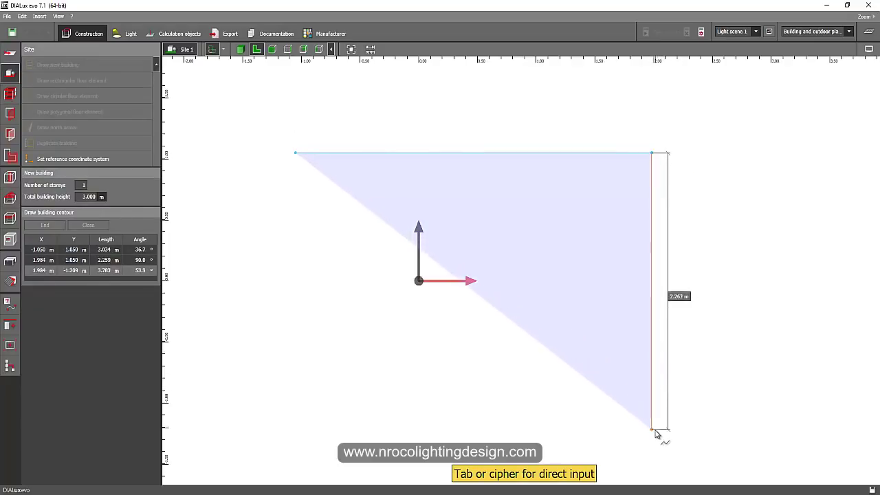
{"action": "left_click", "coordinate": [603, 422]}
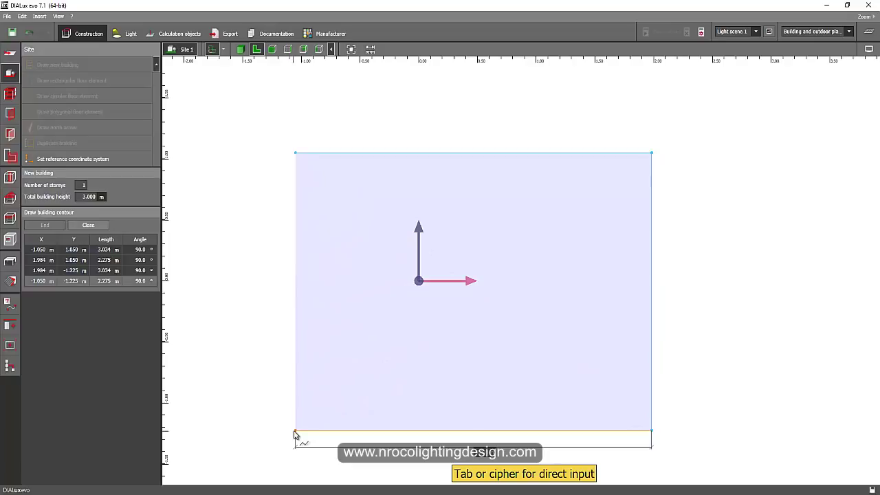
{"action": "left_click", "coordinate": [295, 432]}
{"action": "double_click", "coordinate": [306, 373]}
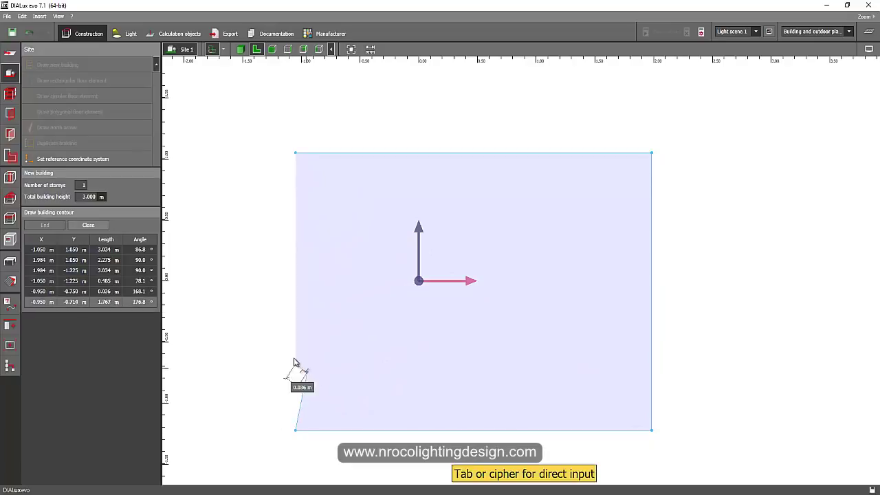
{"action": "left_click", "coordinate": [28, 32]}
{"action": "right_click", "coordinate": [261, 280]}
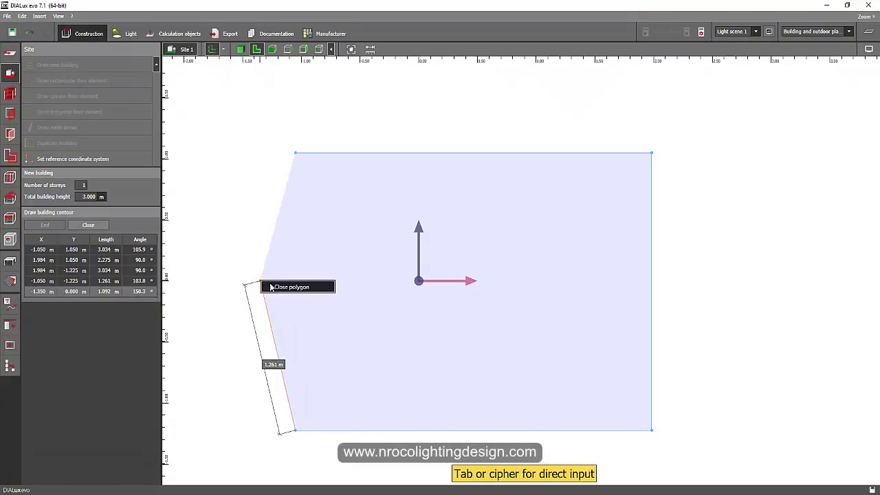
{"action": "left_click", "coordinate": [269, 284]}
- Measure the length along the building's upper side in plan view
{"action": "scroll", "coordinate": [294, 262], "scroll_direction": "down", "scroll_amount": 2}
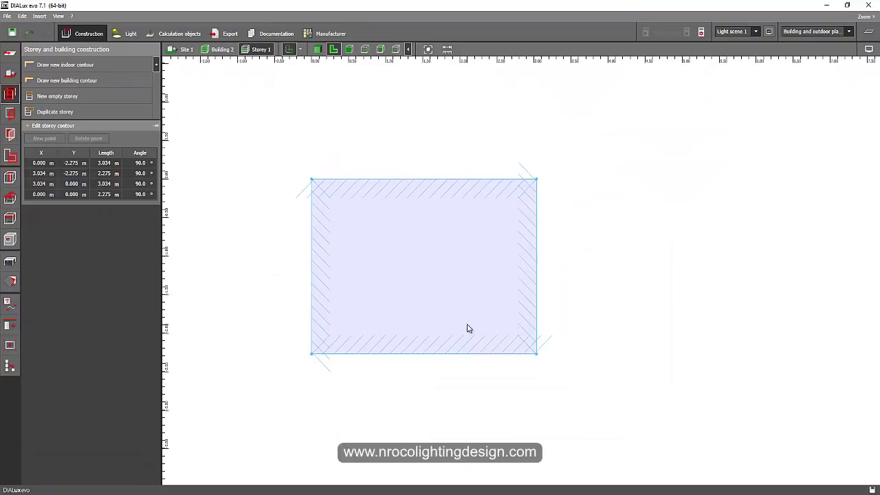
{"action": "left_click", "coordinate": [447, 49]}
{"action": "left_click", "coordinate": [315, 164]}
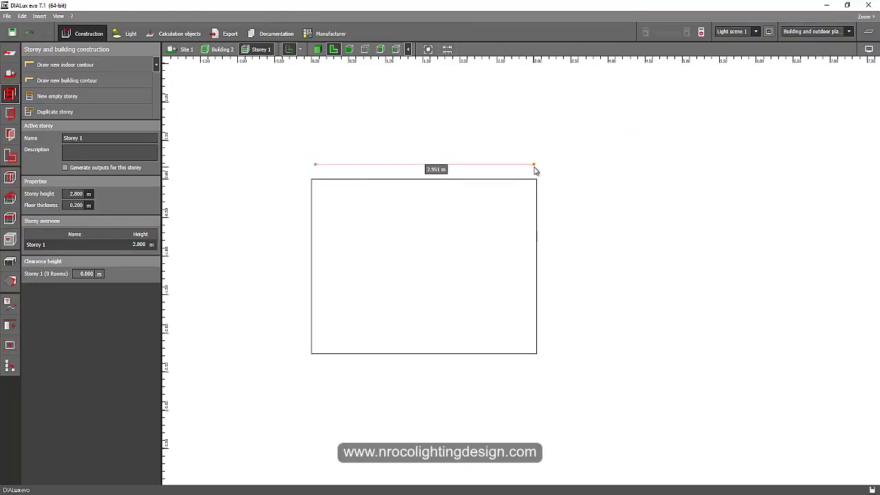
{"action": "left_click", "coordinate": [535, 169]}
- Stretch the storey contour's right and upper sides until the building measures about 10.48 by 5.47 m
{"action": "scroll", "coordinate": [541, 202], "scroll_direction": "down", "scroll_amount": 6}
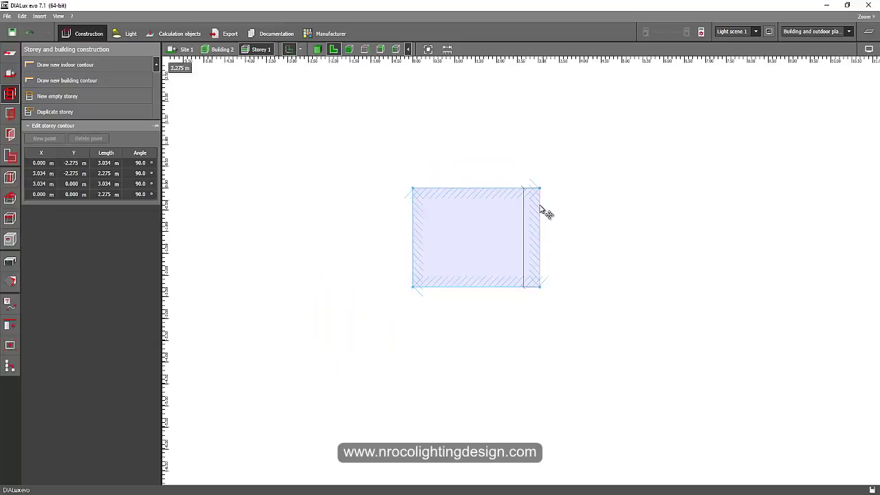
{"action": "middle_click_drag", "start_coordinate": [539, 208], "coordinate": [477, 235]}
{"action": "scroll", "coordinate": [477, 235], "scroll_direction": "up", "scroll_amount": 1}
{"action": "left_click_drag", "start_coordinate": [479, 238], "coordinate": [694, 240]}
{"action": "left_click_drag", "start_coordinate": [624, 223], "coordinate": [618, 123]}
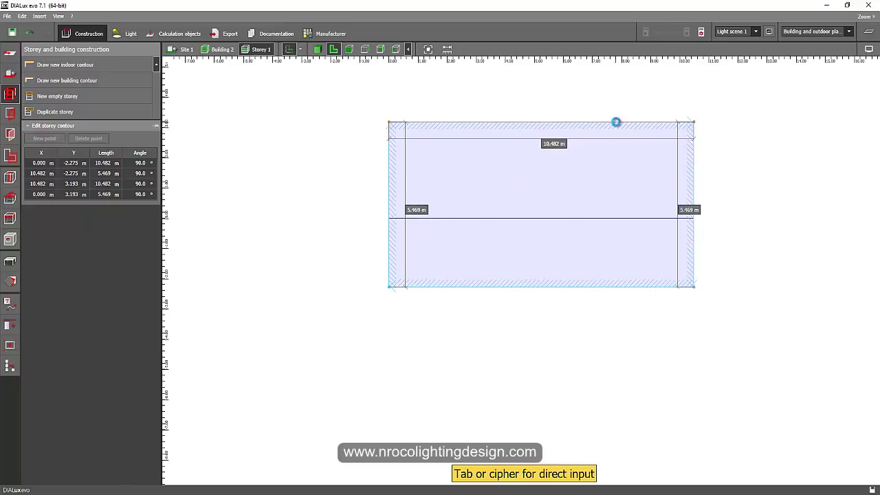
{"action": "left_click", "coordinate": [328, 154]}
- Draw a rectangular indoor contour of about 10.03 by 5.00 m just inside the building's outer walls
{"action": "left_click", "coordinate": [85, 65]}
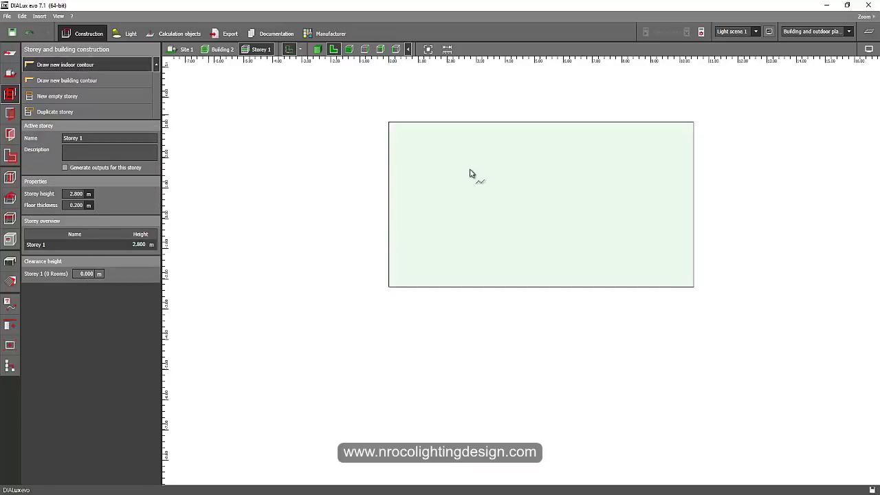
{"action": "left_click", "coordinate": [689, 134]}
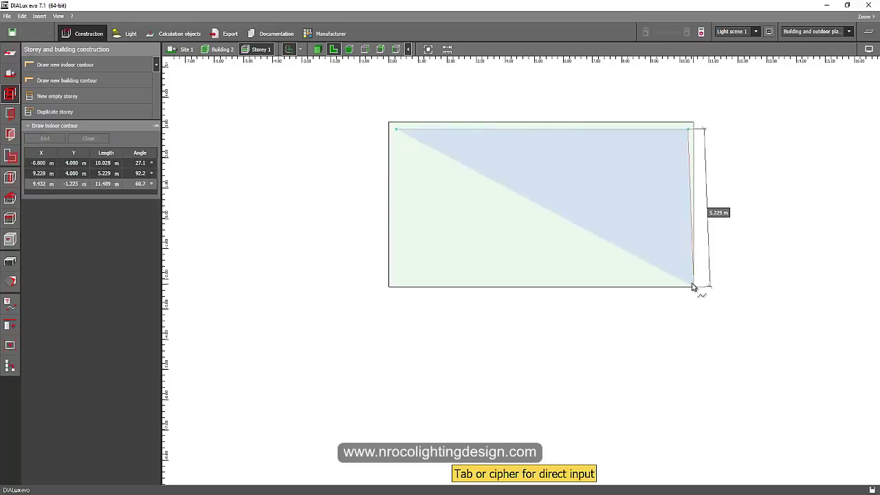
{"action": "left_click", "coordinate": [688, 282]}
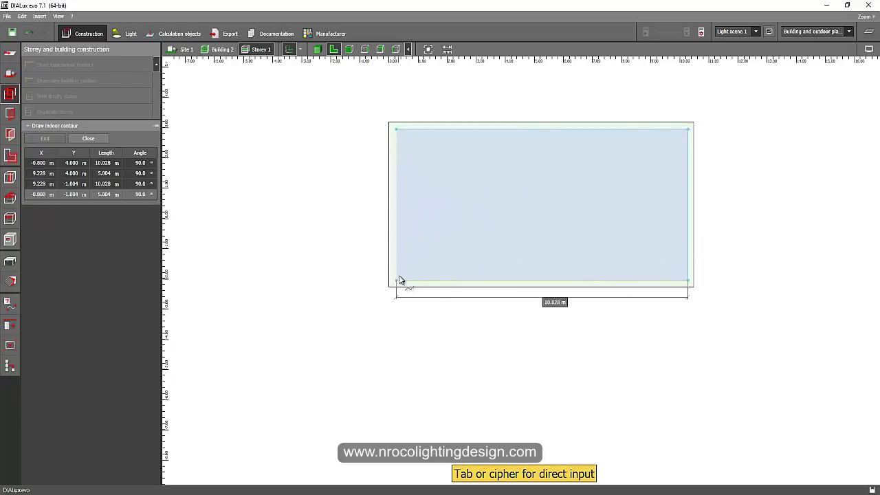
{"action": "left_click", "coordinate": [397, 279]}
{"action": "right_click", "coordinate": [408, 220]}
{"action": "left_click", "coordinate": [424, 227]}
{"action": "left_click", "coordinate": [318, 179]}
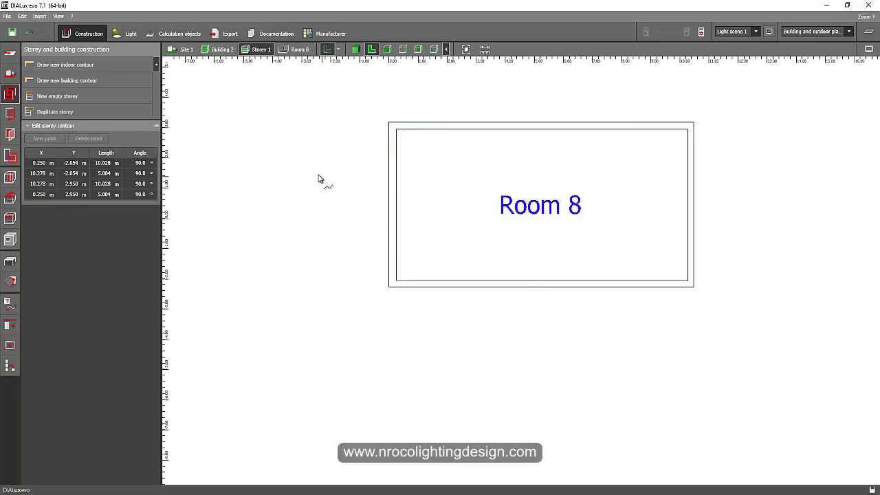
{"action": "left_click", "coordinate": [317, 175]}
{"action": "key", "text": "Escape"}
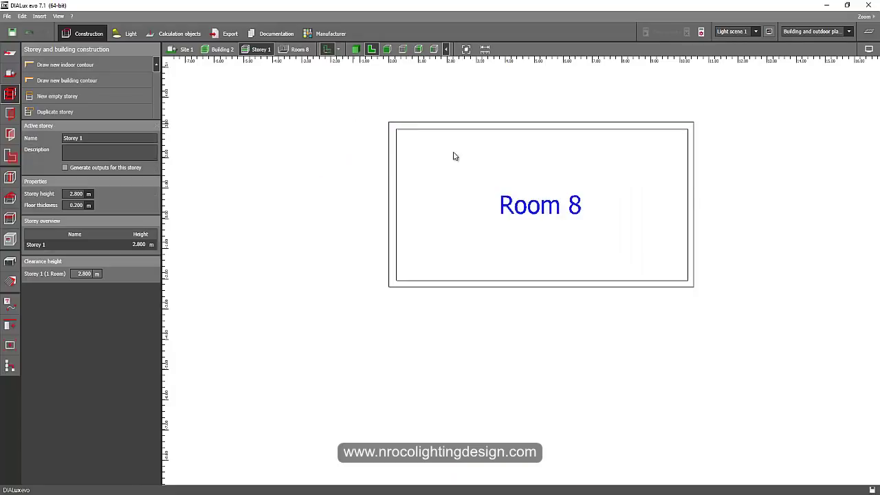
- Show the building in 3D and set the height of Storey 1 to 8 m
{"action": "scroll", "coordinate": [477, 199], "scroll_direction": "up", "scroll_amount": 3}
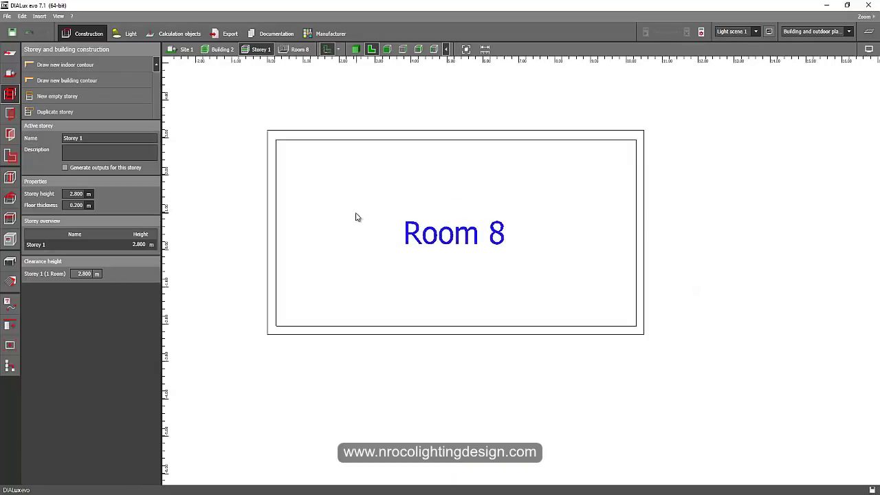
{"action": "scroll", "coordinate": [357, 218], "scroll_direction": "up", "scroll_amount": 1}
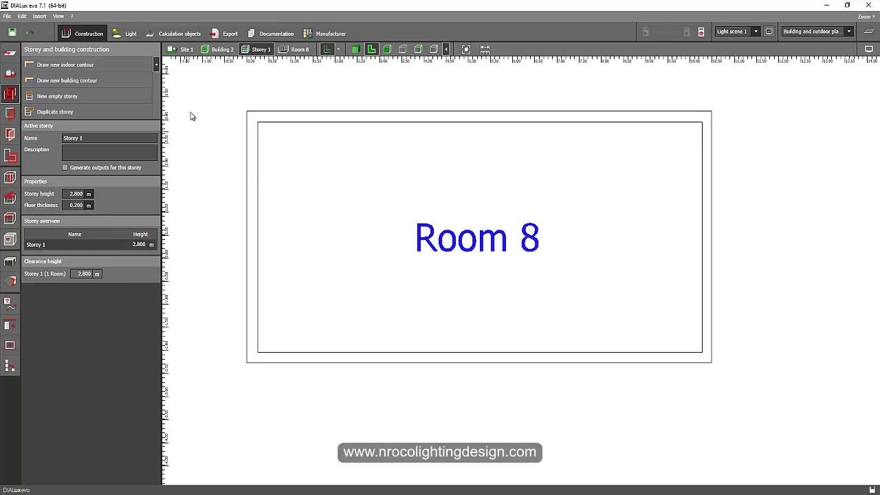
{"action": "left_click", "coordinate": [355, 49]}
{"action": "left_click_drag", "start_coordinate": [351, 167], "coordinate": [224, 204]}
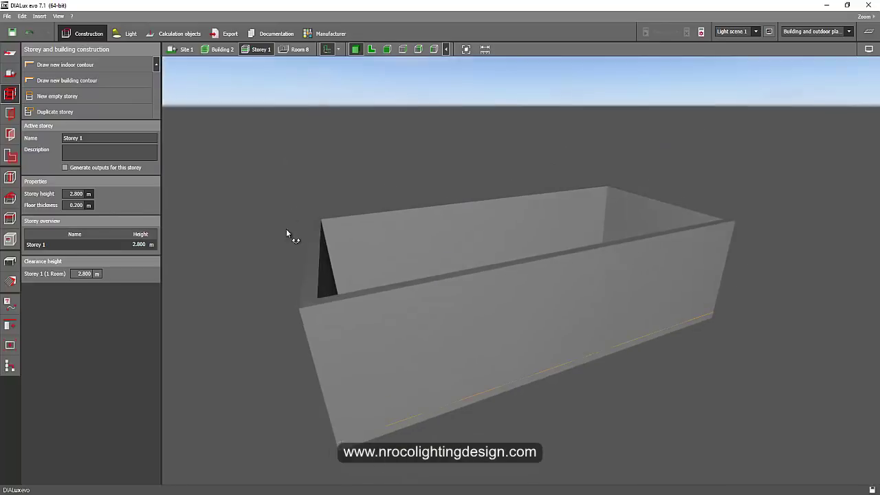
{"action": "right_click_drag", "start_coordinate": [298, 211], "coordinate": [285, 230]}
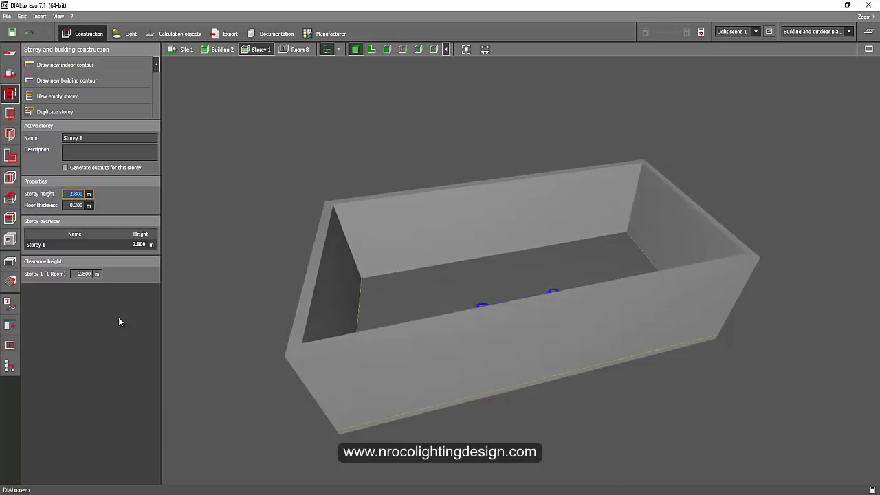
{"action": "type", "text": "8"}
{"action": "key", "text": "Return"}
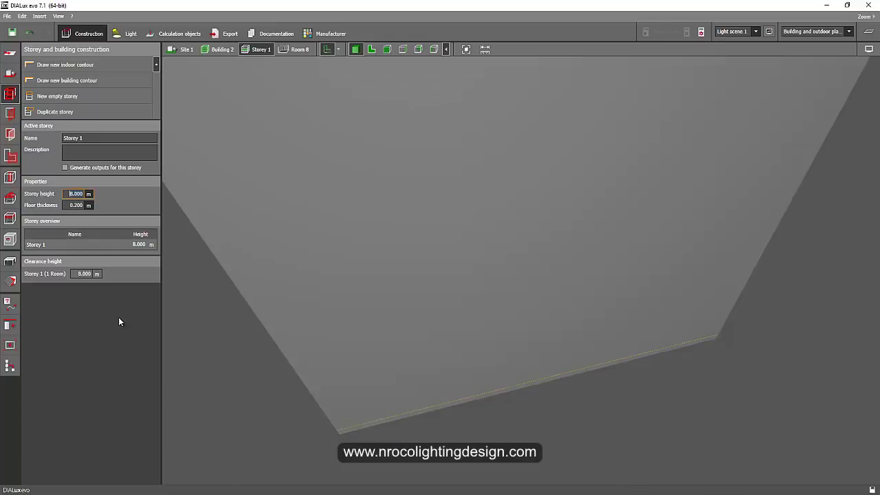
{"action": "left_click", "coordinate": [465, 49]}
{"action": "left_click_drag", "start_coordinate": [425, 154], "coordinate": [345, 227]}
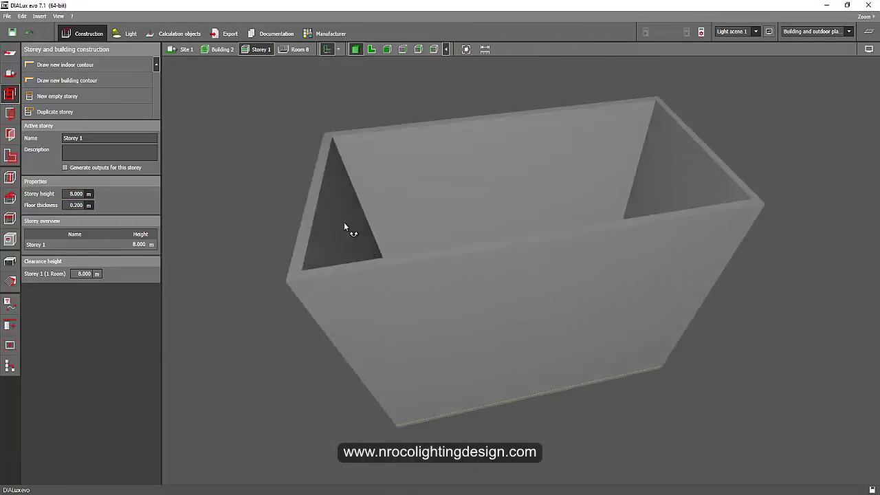
- Save the project and draw a rectangular building contour of about 3.18 by 2.71 m inside the large room in plan view
{"action": "left_click", "coordinate": [371, 50]}
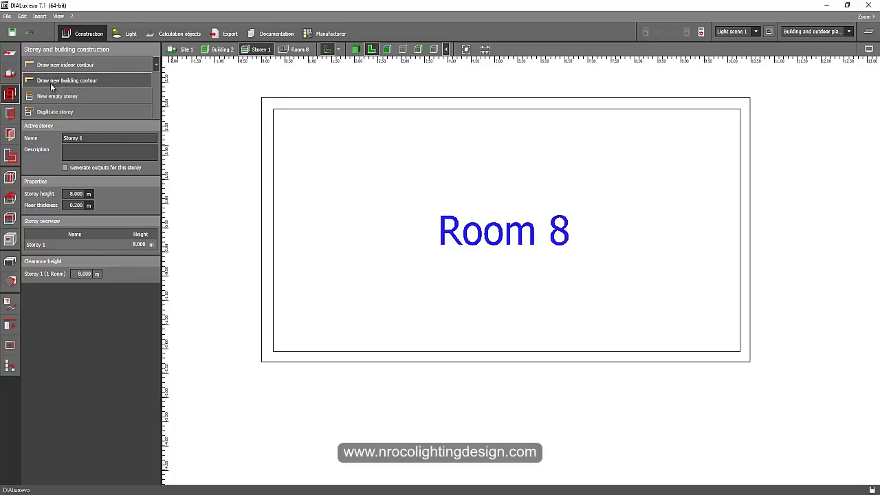
{"action": "left_click", "coordinate": [105, 135]}
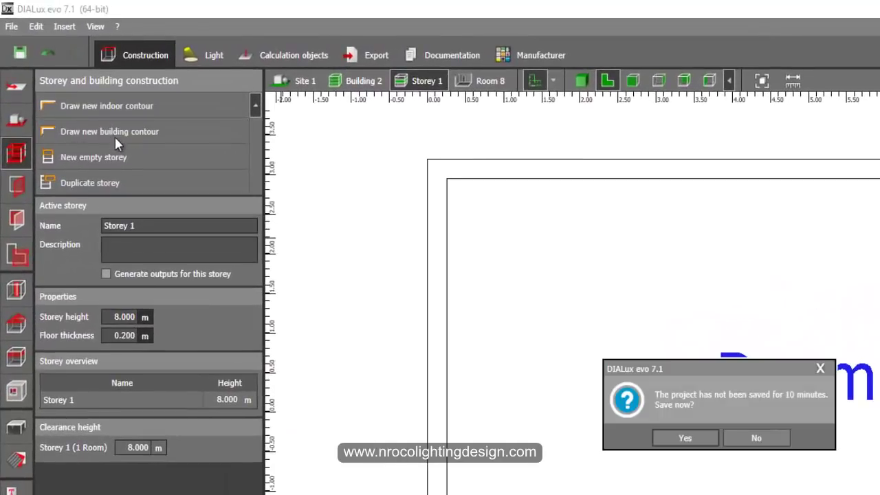
{"action": "left_click", "coordinate": [660, 439]}
{"action": "left_click", "coordinate": [676, 440]}
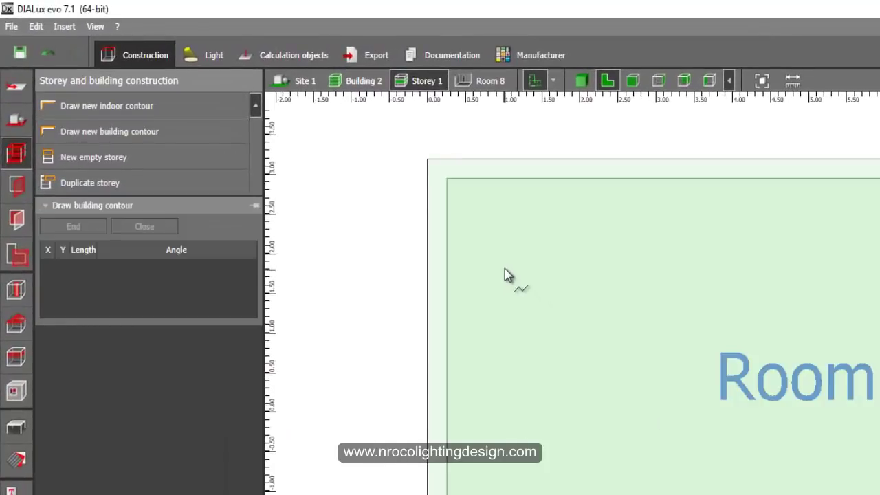
{"action": "left_click", "coordinate": [496, 260]}
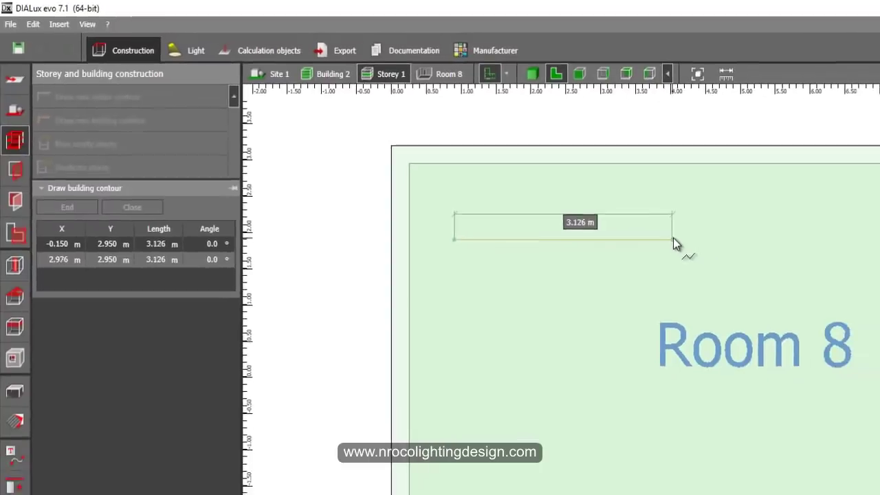
{"action": "left_click", "coordinate": [677, 239]}
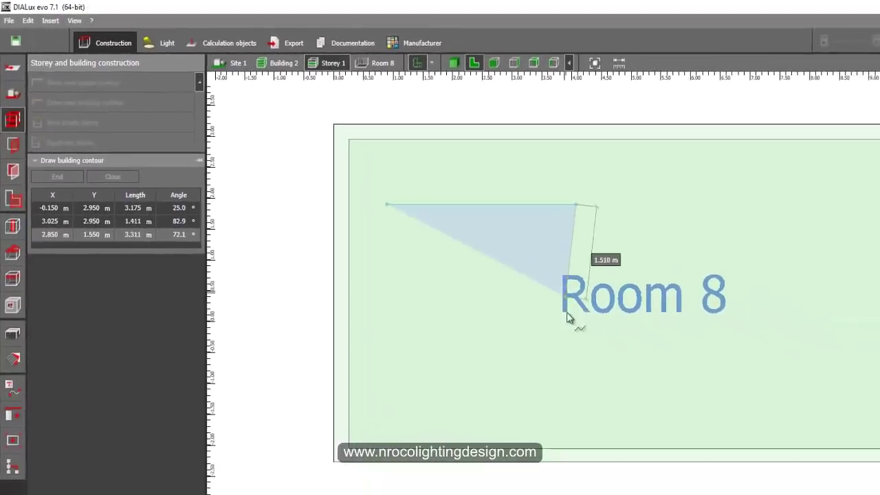
{"action": "left_click", "coordinate": [677, 434]}
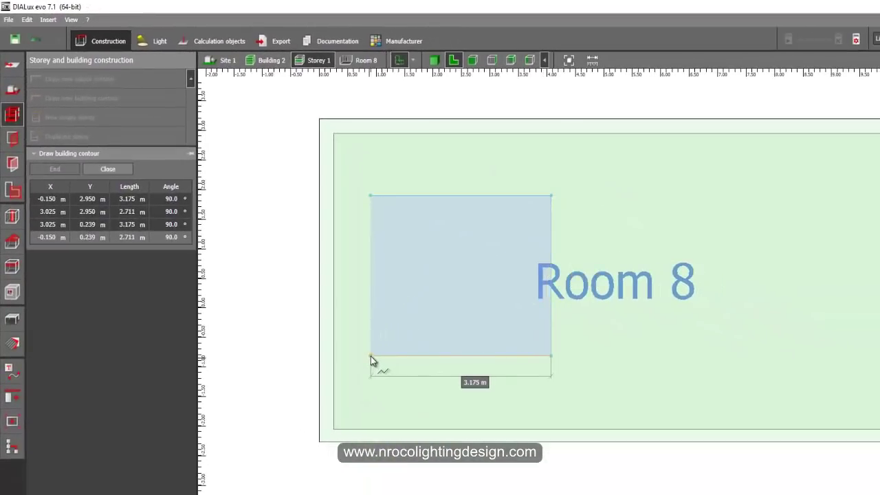
{"action": "left_click", "coordinate": [371, 356]}
{"action": "right_click", "coordinate": [384, 305]}
{"action": "left_click", "coordinate": [405, 314]}
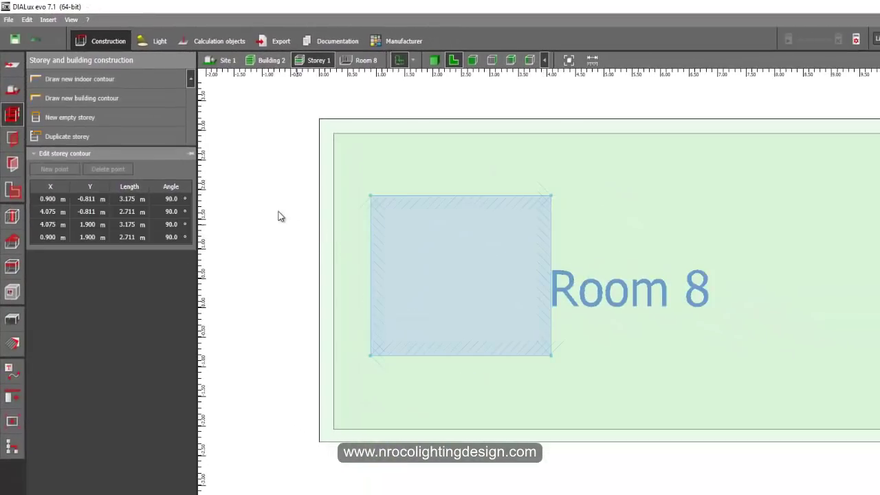
{"action": "left_click", "coordinate": [272, 196]}
- Draw a rectangular indoor contour of about 2.73 by 2.27 m inside the small building contour within the large room
{"action": "left_click", "coordinate": [433, 61]}
{"action": "left_click_drag", "start_coordinate": [395, 173], "coordinate": [378, 126]}
{"action": "left_click", "coordinate": [453, 60]}
{"action": "scroll", "coordinate": [430, 165], "scroll_direction": "down", "scroll_amount": 3}
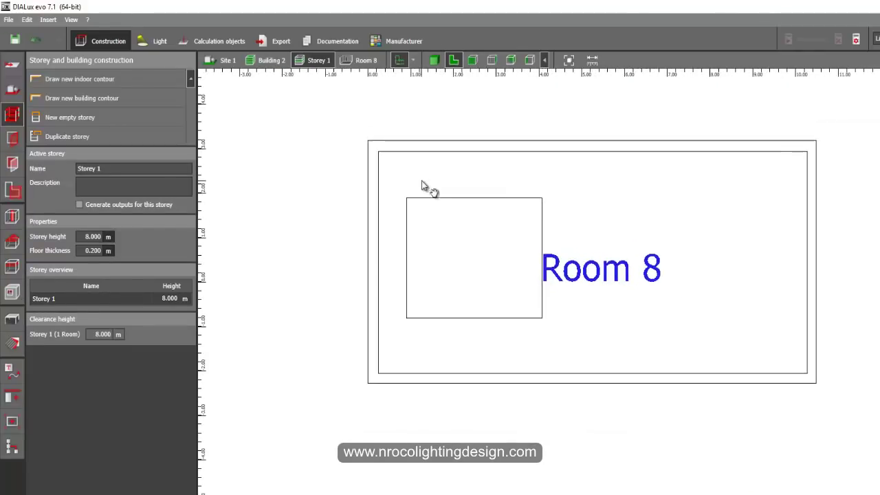
{"action": "left_click", "coordinate": [77, 79]}
{"action": "left_click", "coordinate": [417, 210]}
{"action": "left_click", "coordinate": [533, 210]}
{"action": "left_click", "coordinate": [534, 311]}
{"action": "left_click", "coordinate": [416, 314]}
{"action": "right_click", "coordinate": [438, 272]}
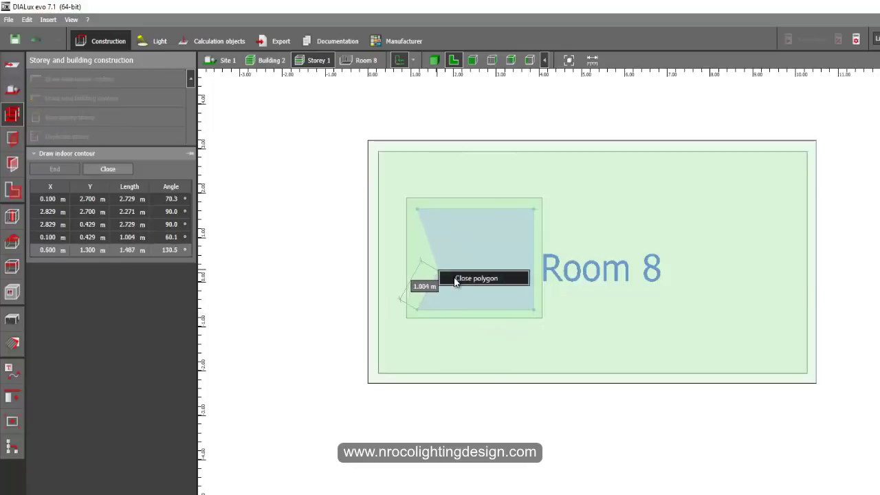
{"action": "left_click", "coordinate": [456, 279]}
{"action": "left_click", "coordinate": [301, 164]}
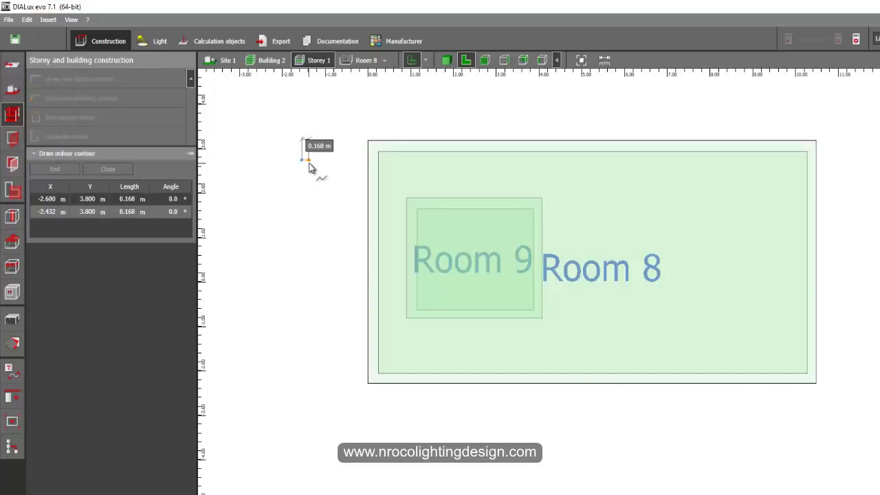
- Leave contour drawing, inspect the building with its inner room in 3D, and return to the plan view
{"action": "key", "text": "Escape"}
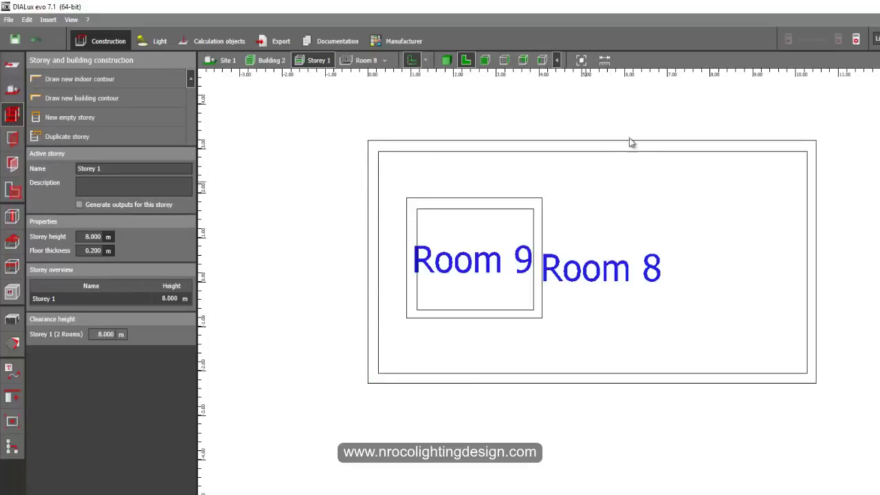
{"action": "left_click", "coordinate": [446, 61]}
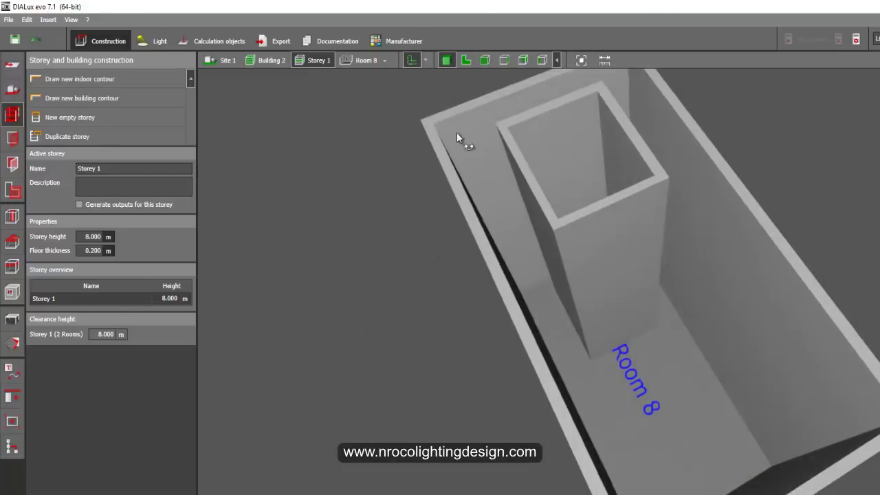
{"action": "middle_click_drag", "start_coordinate": [457, 132], "coordinate": [504, 110]}
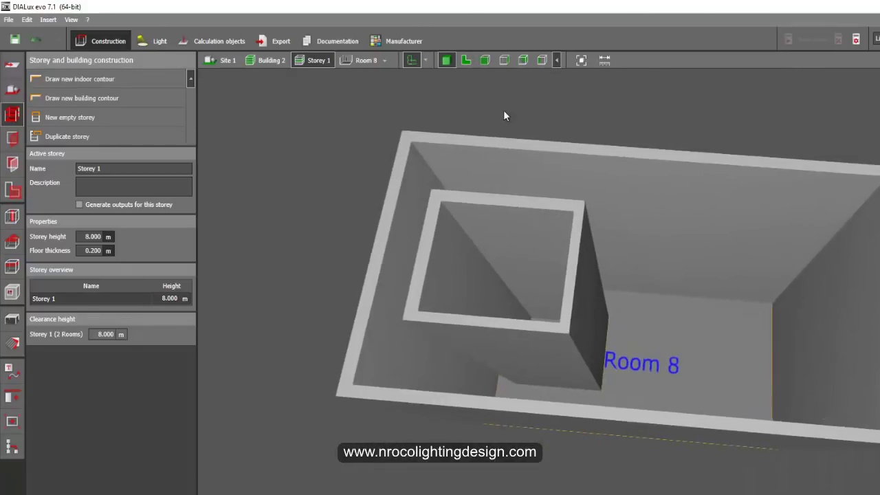
{"action": "left_click", "coordinate": [466, 61]}
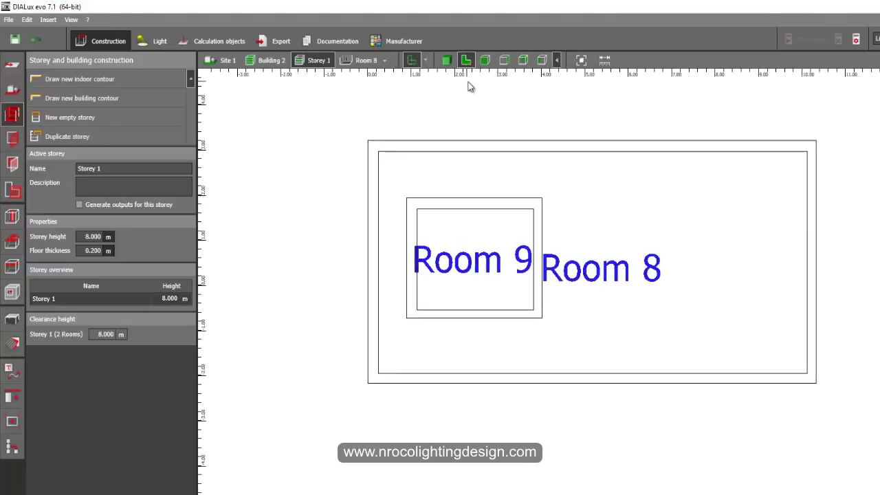
- Set the height of the area for the small inner space, Room 9, to 2.6 m
{"action": "left_click", "coordinate": [8, 194]}
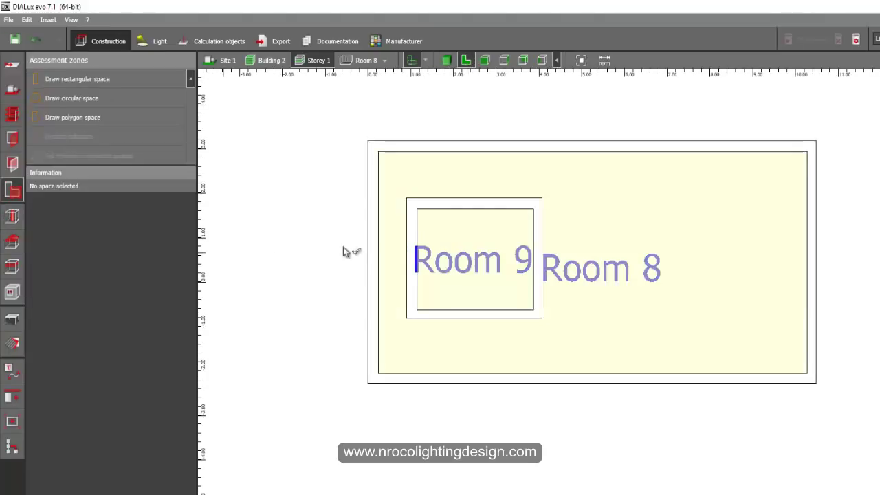
{"action": "left_click", "coordinate": [473, 240]}
{"action": "left_click", "coordinate": [110, 256]}
{"action": "type", "text": "2.6"}
{"action": "key", "text": "Return"}
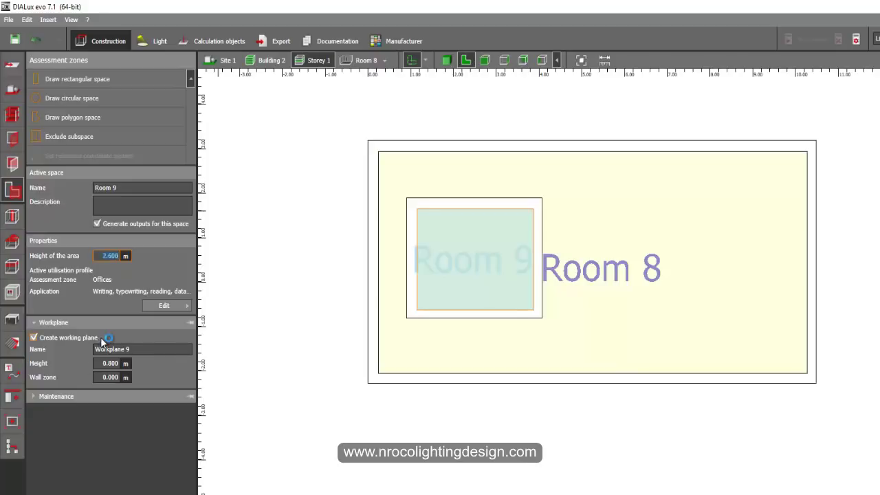
{"action": "left_click", "coordinate": [292, 260]}
- Show the storey in 3D and examine the assessment zones inside Room 9 from above
{"action": "left_click", "coordinate": [447, 60]}
{"action": "right_click_drag", "start_coordinate": [358, 146], "coordinate": [457, 189]}
{"action": "scroll", "coordinate": [540, 366], "scroll_direction": "up", "scroll_amount": 3}
{"action": "right_click_drag", "start_coordinate": [546, 365], "coordinate": [568, 376]}
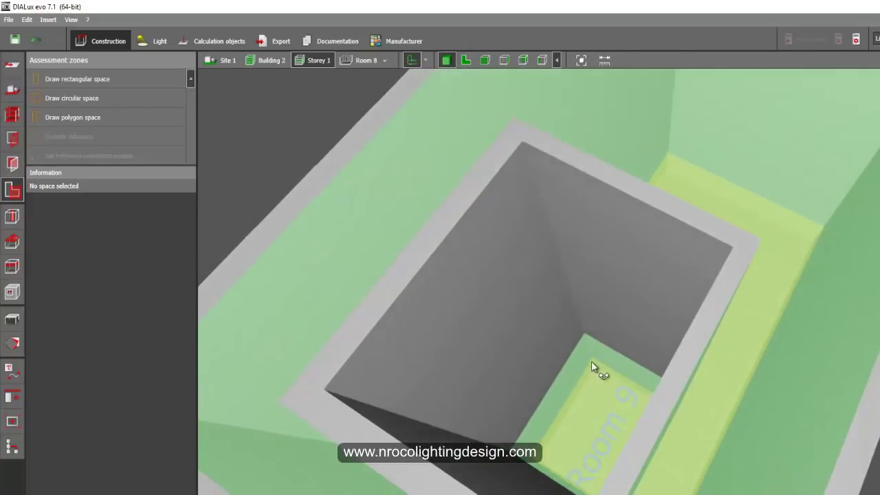
{"action": "middle_click_drag", "start_coordinate": [567, 374], "coordinate": [619, 371]}
{"action": "middle_click_drag", "start_coordinate": [615, 482], "coordinate": [571, 377]}
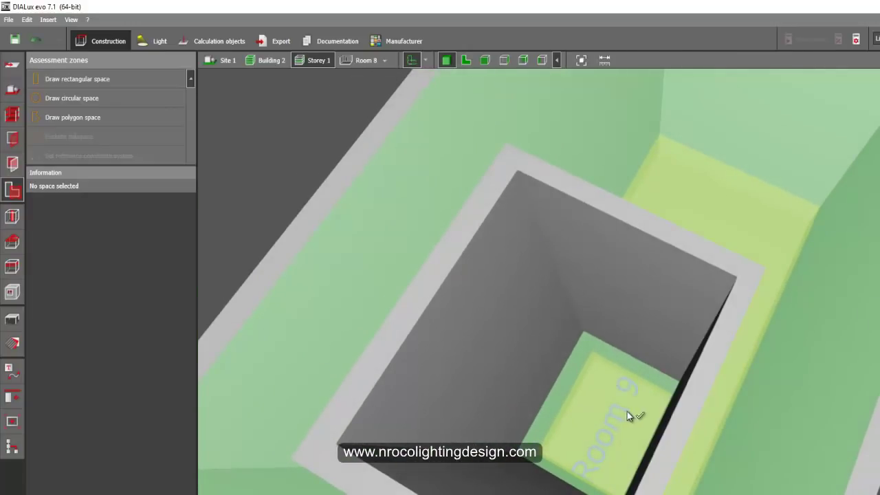
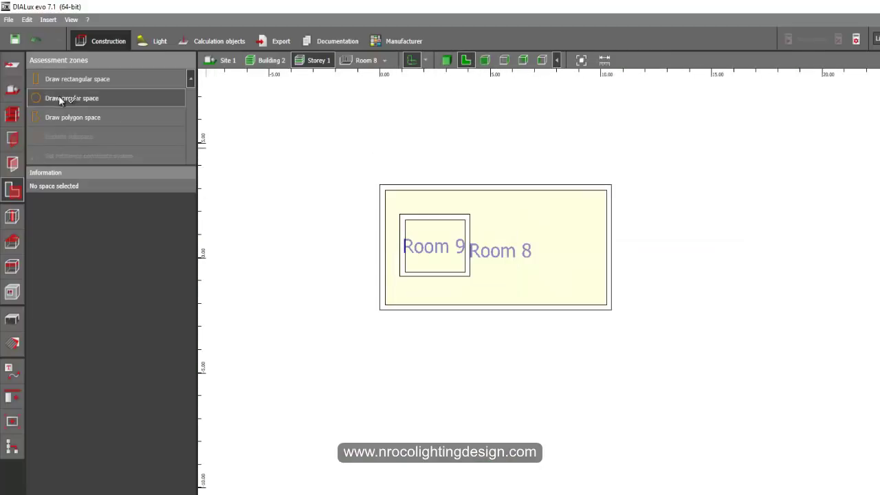
- Try a rectangular indoor contour of about 3.96 by 3.78 m in the large room's free area and delete it
{"action": "left_click", "coordinate": [12, 115]}
{"action": "left_click", "coordinate": [79, 78]}
{"action": "scroll", "coordinate": [441, 223], "scroll_direction": "up", "scroll_amount": 2}
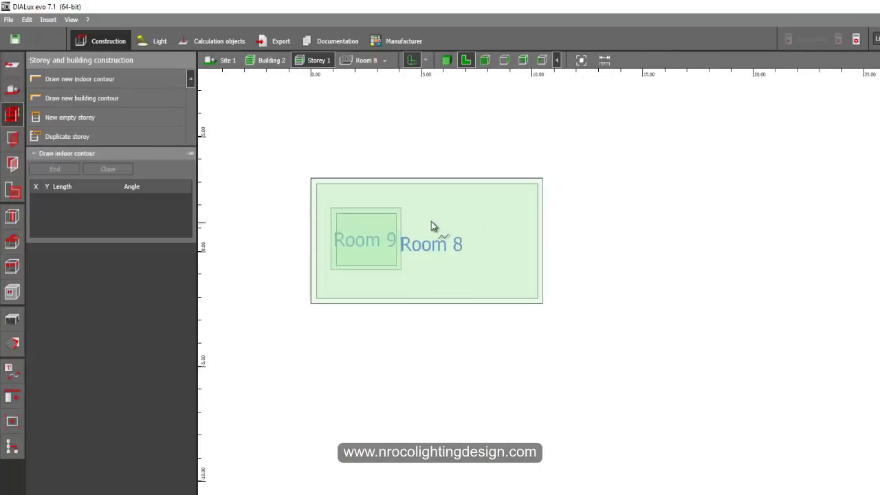
{"action": "left_click", "coordinate": [436, 185]}
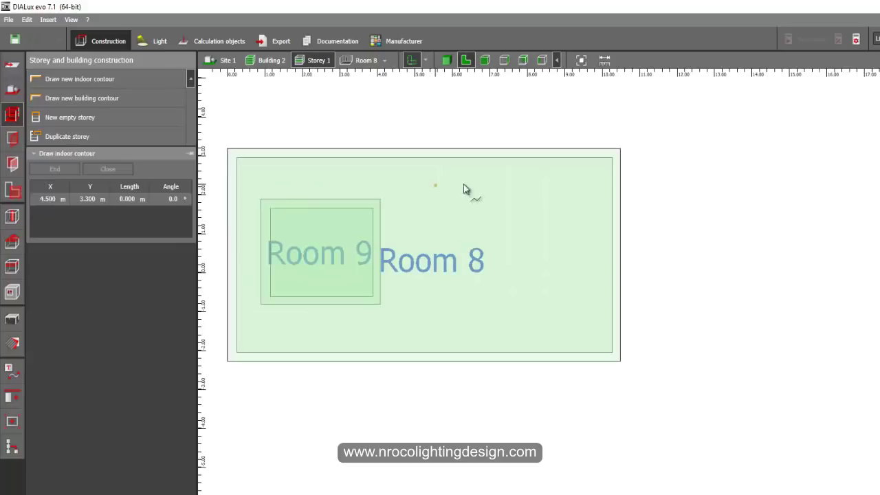
{"action": "left_click", "coordinate": [582, 247]}
{"action": "left_click", "coordinate": [583, 332]}
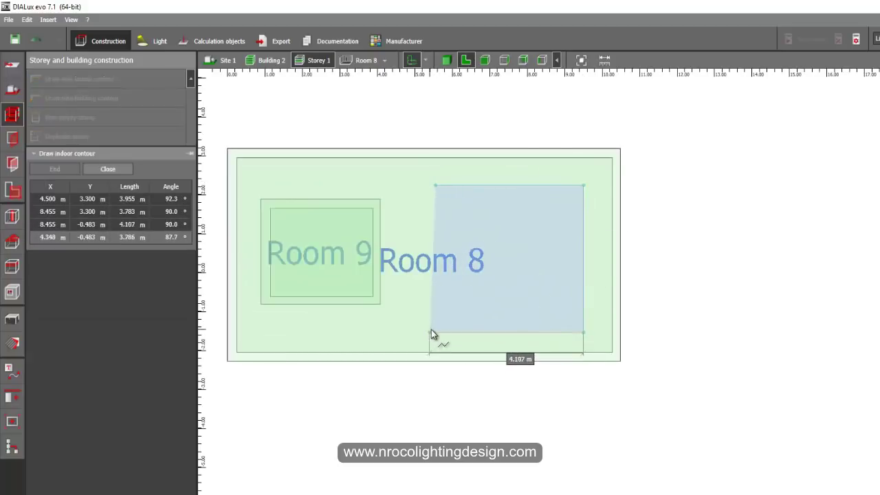
{"action": "right_click", "coordinate": [456, 272]}
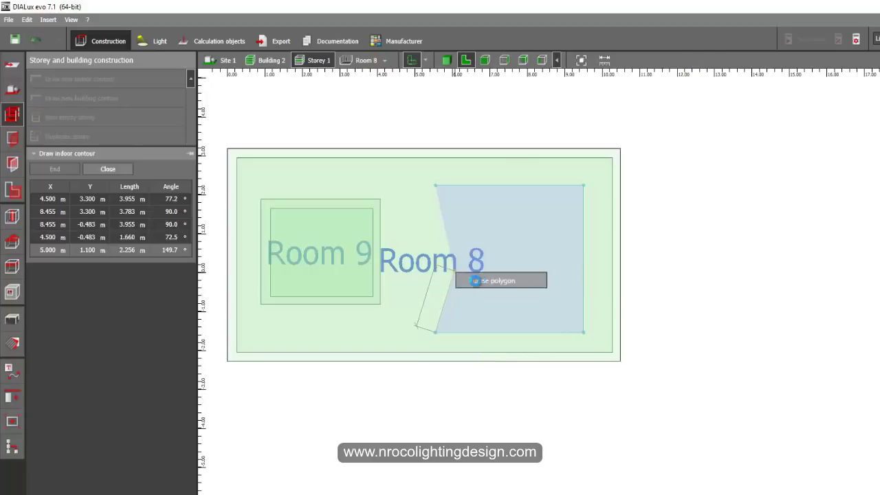
{"action": "left_click", "coordinate": [481, 281]}
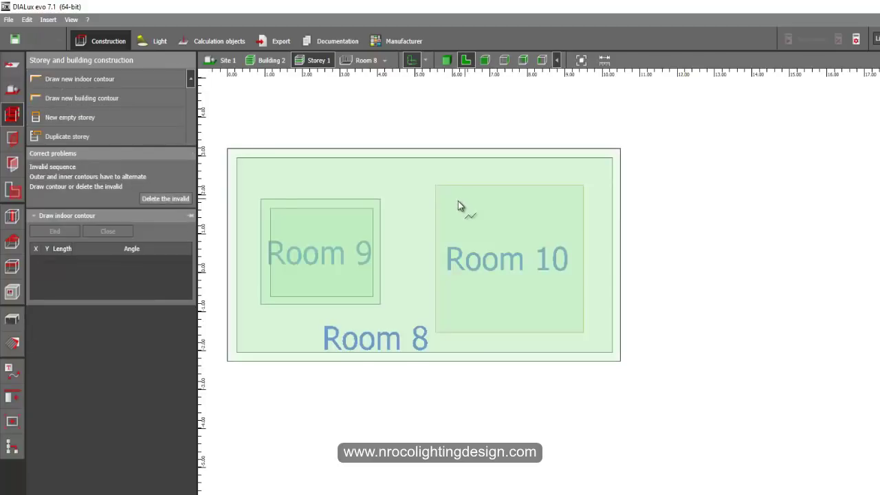
{"action": "key", "text": "Escape"}
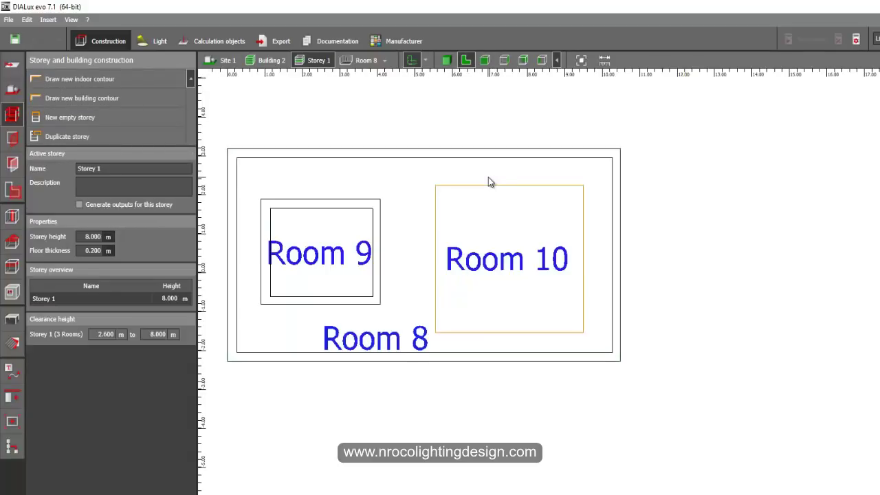
{"action": "left_click", "coordinate": [487, 186]}
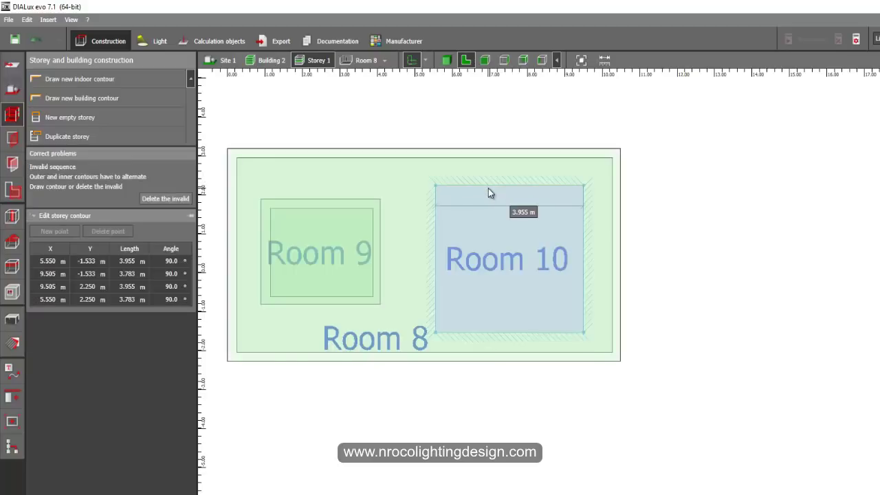
{"action": "key", "text": "Delete"}
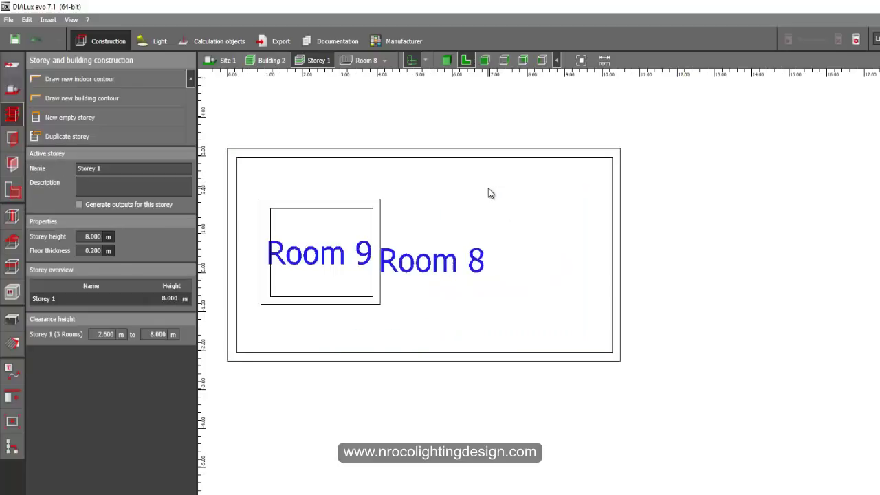
- Draw an additional rectangular building contour of about 3.57 by 3.61 m in the large room's free area beside Room 9
{"action": "left_click", "coordinate": [70, 98]}
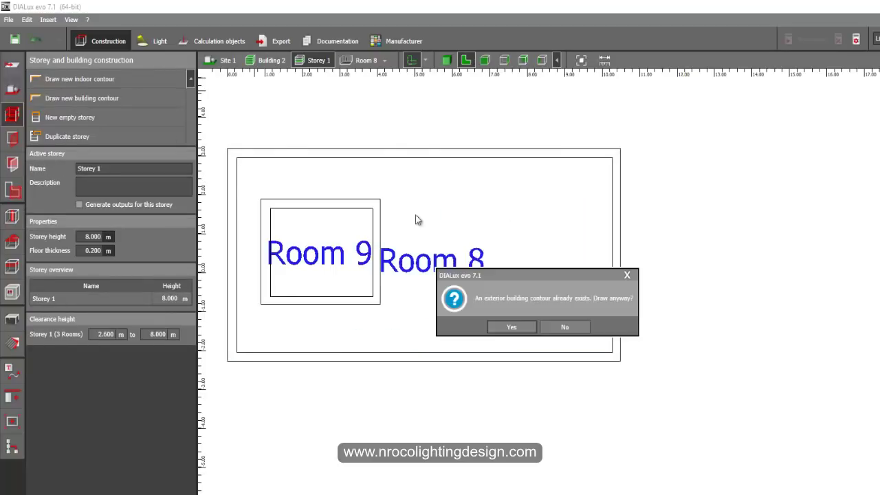
{"action": "left_click", "coordinate": [509, 328]}
{"action": "left_click", "coordinate": [447, 189]}
{"action": "left_click", "coordinate": [581, 189]}
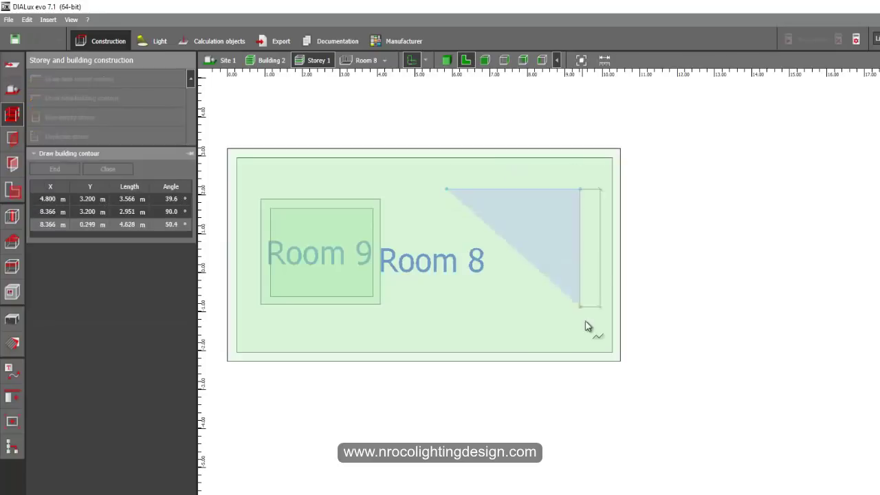
{"action": "left_click", "coordinate": [581, 330]}
{"action": "left_click", "coordinate": [447, 330]}
{"action": "left_click", "coordinate": [484, 285]}
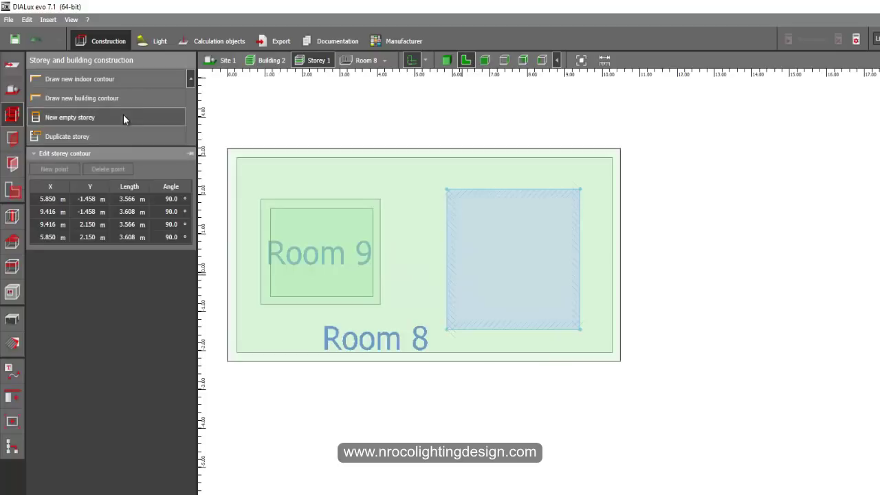
- Inspect the second inner building contour in 3D and return to the plan view
{"action": "left_click", "coordinate": [446, 60]}
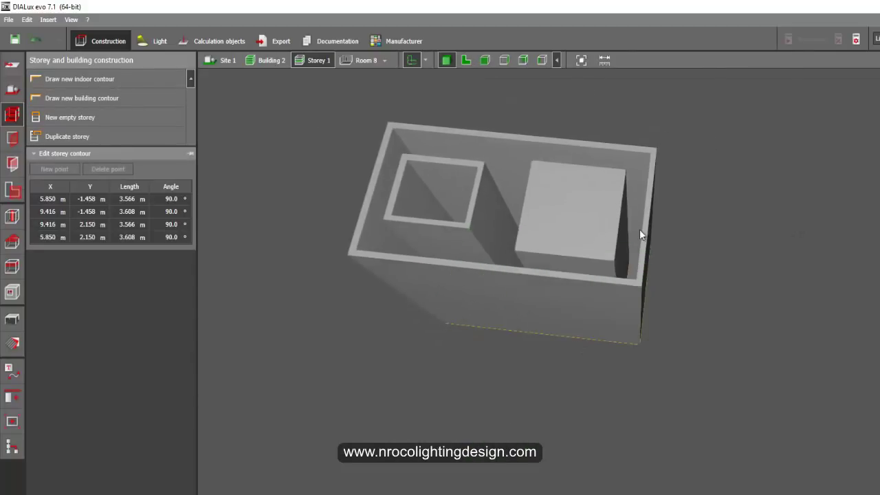
{"action": "left_click_drag", "start_coordinate": [639, 229], "coordinate": [677, 272]}
{"action": "left_click", "coordinate": [465, 59]}
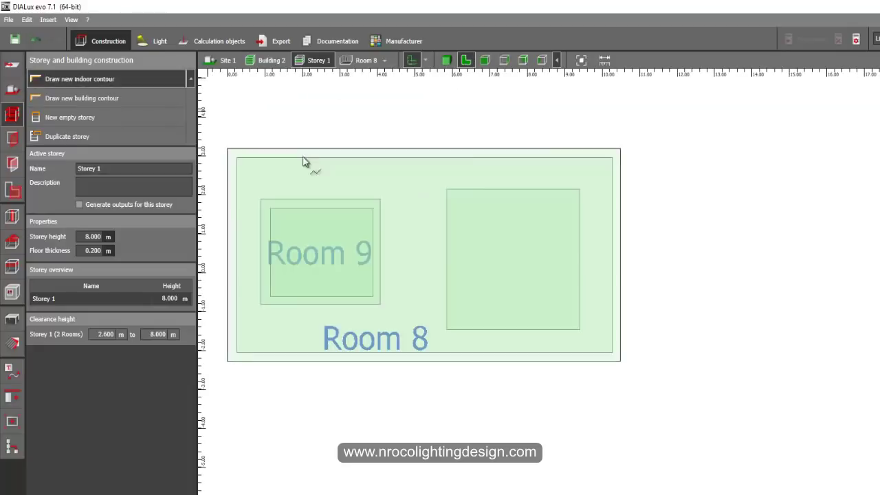
- Draw a rectangular indoor contour of about 3.06 by 3.23 m inside the second inner building contour
{"action": "left_click", "coordinate": [459, 198]}
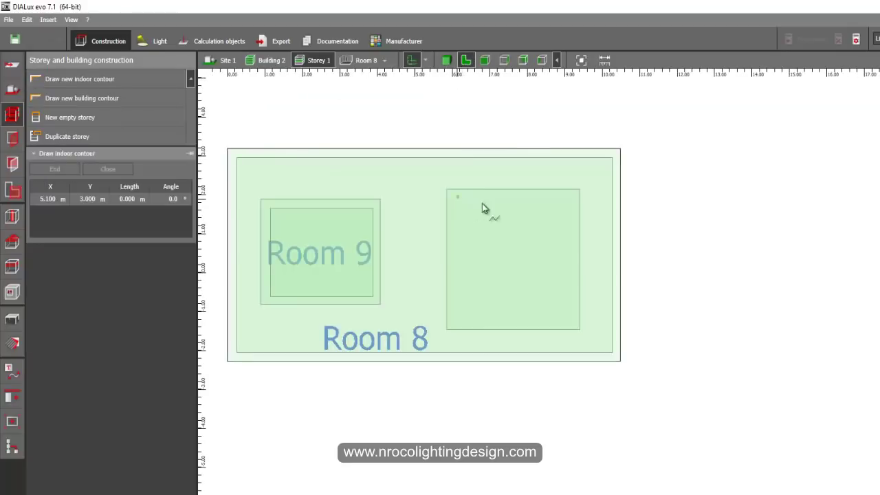
{"action": "left_click", "coordinate": [572, 198]}
{"action": "left_click", "coordinate": [573, 322]}
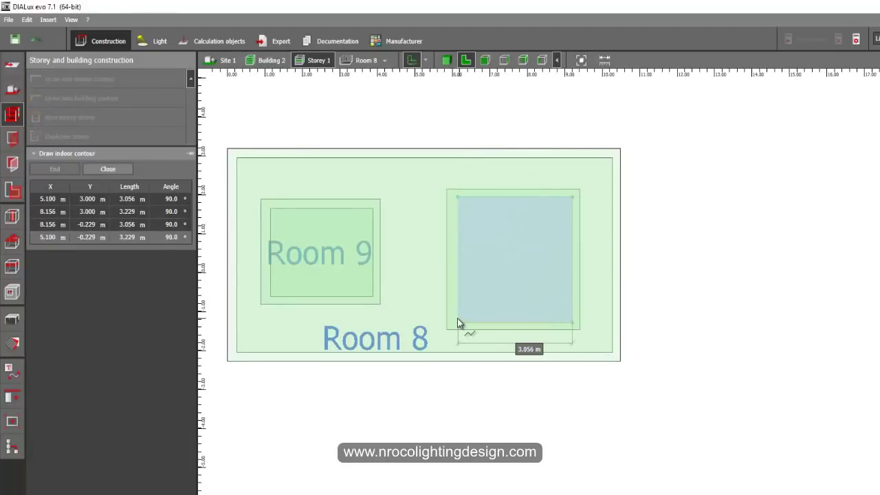
{"action": "right_click", "coordinate": [469, 281]}
{"action": "left_click", "coordinate": [485, 290]}
{"action": "left_click", "coordinate": [609, 103]}
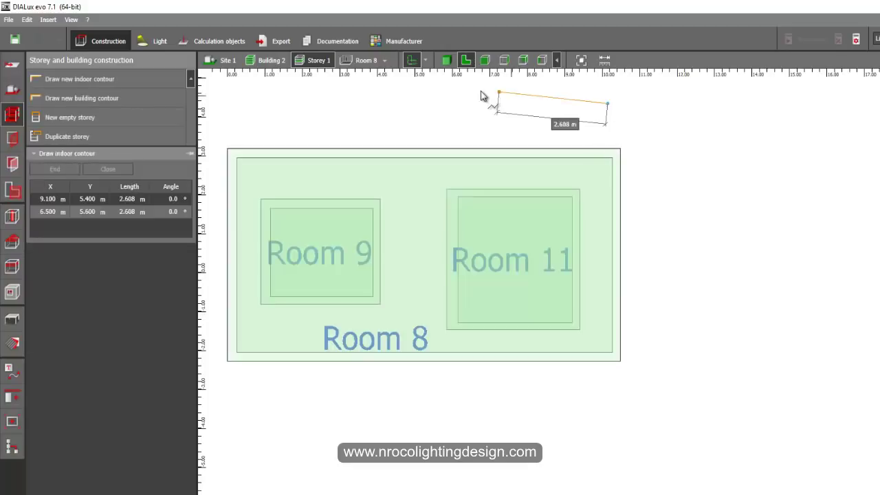
{"action": "key", "text": "Escape"}
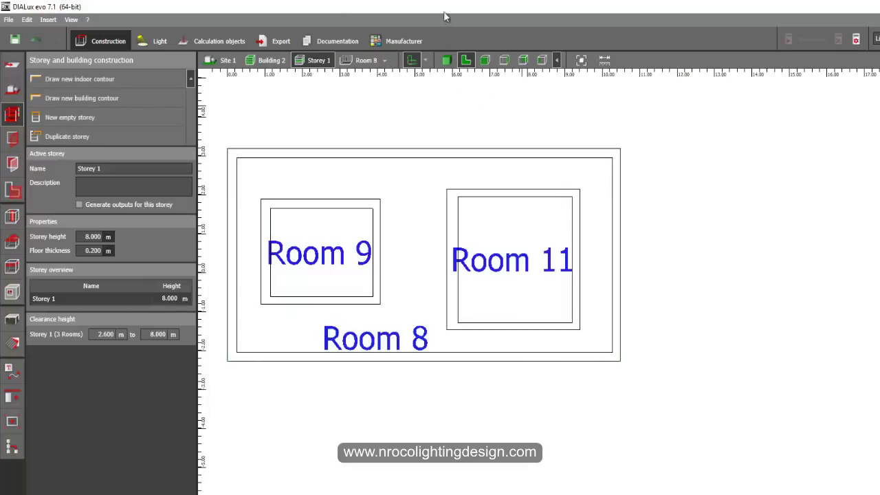
- Set the height of the area for the second inner space, Room 11, to 5 m
{"action": "left_click", "coordinate": [11, 192]}
{"action": "left_click", "coordinate": [519, 241]}
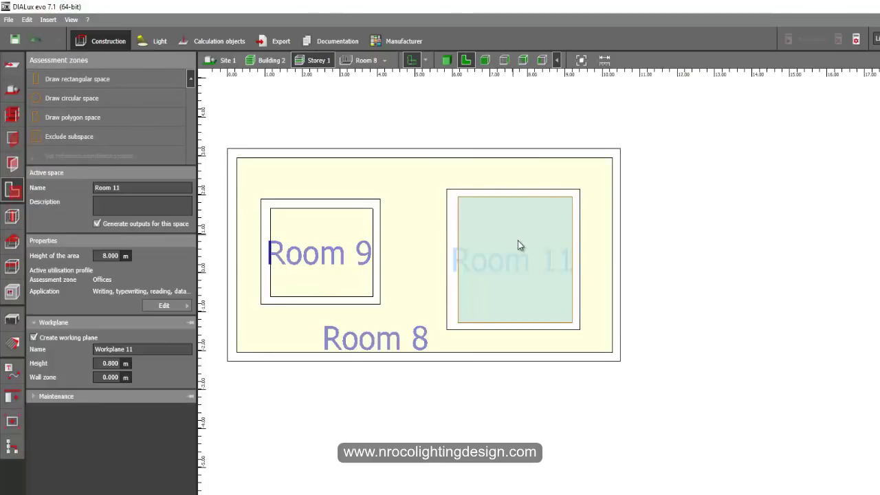
{"action": "middle_click_drag", "start_coordinate": [544, 262], "coordinate": [579, 308]}
{"action": "scroll", "coordinate": [537, 315], "scroll_direction": "up", "scroll_amount": 5}
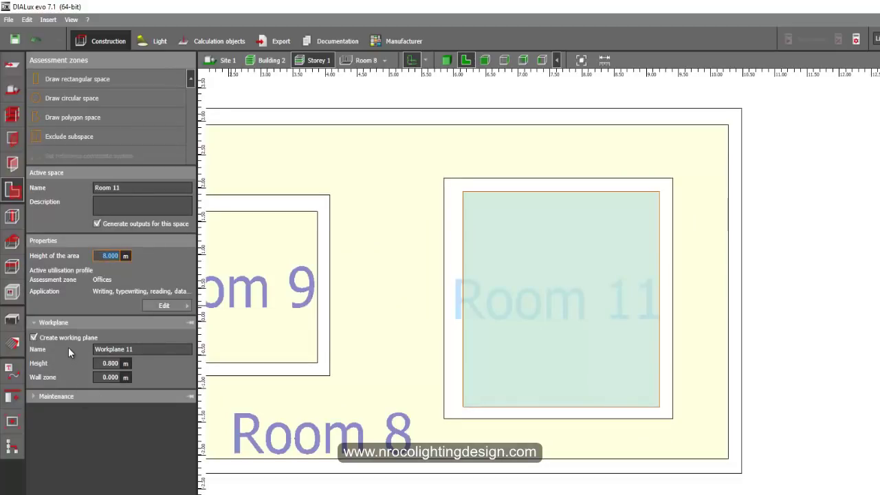
{"action": "type", "text": "5"}
{"action": "key", "text": "Return"}
{"action": "left_click", "coordinate": [321, 85]}
- Show the storey in 3D and compare the assessment zone heights of Room 9 and Room 11
{"action": "left_click", "coordinate": [447, 61]}
{"action": "right_click_drag", "start_coordinate": [393, 207], "coordinate": [530, 361]}
{"action": "scroll", "coordinate": [568, 409], "scroll_direction": "up", "scroll_amount": 3}
{"action": "right_click_drag", "start_coordinate": [578, 412], "coordinate": [667, 320]}
{"action": "scroll", "coordinate": [684, 343], "scroll_direction": "up", "scroll_amount": 2}
{"action": "scroll", "coordinate": [373, 165], "scroll_direction": "down", "scroll_amount": 3}
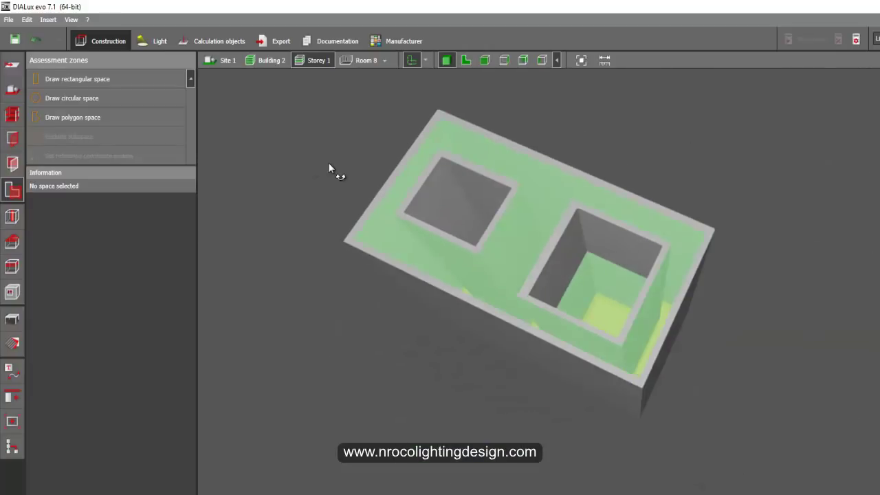
{"action": "right_click_drag", "start_coordinate": [330, 166], "coordinate": [204, 168]}
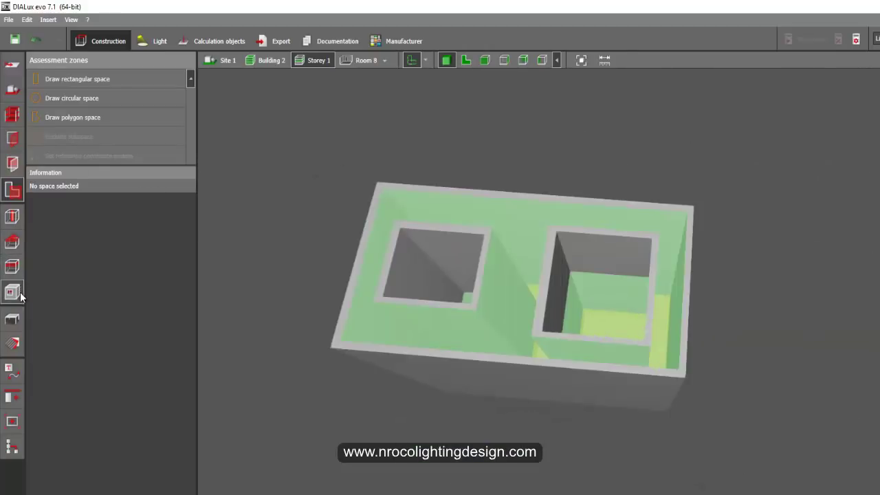
- Switch to furniture and object editing, examine both inner rooms' walls in 3D, and show the front view
{"action": "left_click", "coordinate": [12, 318]}
{"action": "right_click_drag", "start_coordinate": [270, 243], "coordinate": [426, 235]}
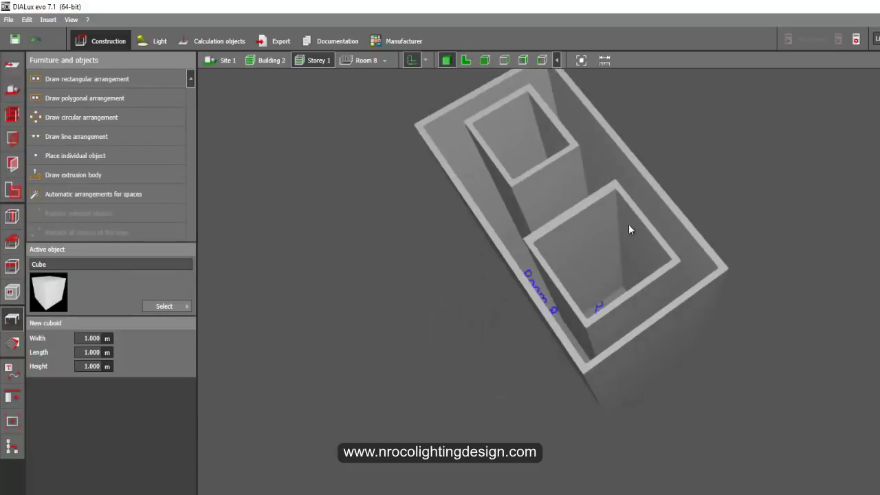
{"action": "scroll", "coordinate": [629, 224], "scroll_direction": "up", "scroll_amount": 3}
{"action": "middle_click_drag", "start_coordinate": [506, 183], "coordinate": [546, 351]}
{"action": "right_click_drag", "start_coordinate": [546, 353], "coordinate": [663, 275]}
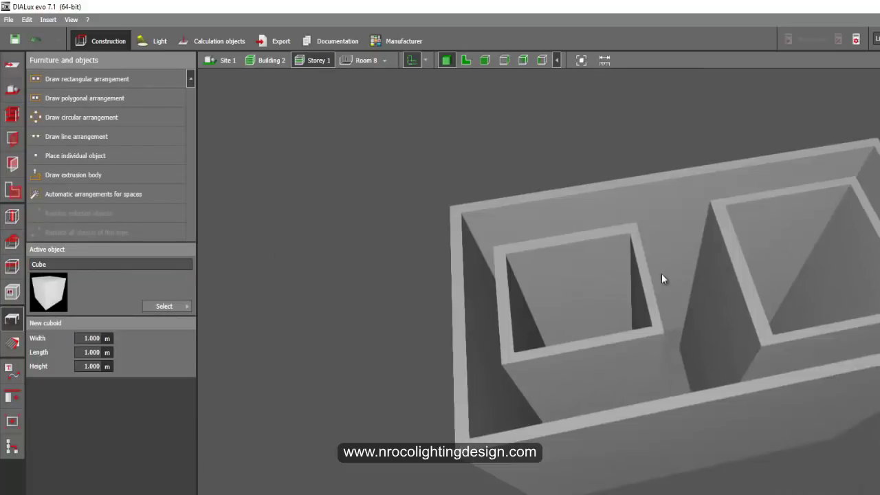
{"action": "right_click_drag", "start_coordinate": [622, 308], "coordinate": [701, 306]}
{"action": "scroll", "coordinate": [743, 265], "scroll_direction": "up", "scroll_amount": 5}
{"action": "right_click_drag", "start_coordinate": [604, 250], "coordinate": [627, 265]}
{"action": "scroll", "coordinate": [627, 266], "scroll_direction": "down", "scroll_amount": 5}
{"action": "right_click_drag", "start_coordinate": [639, 299], "coordinate": [520, 422]}
{"action": "right_click_drag", "start_coordinate": [455, 340], "coordinate": [492, 229]}
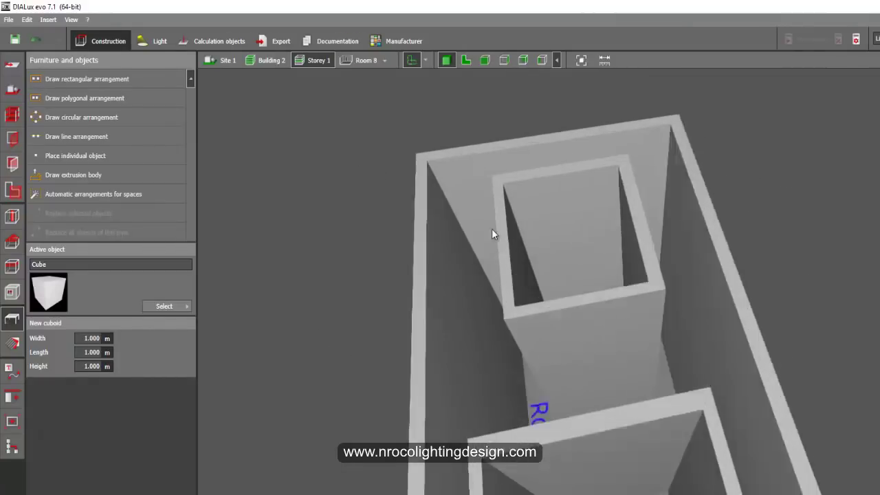
{"action": "scroll", "coordinate": [491, 230], "scroll_direction": "up", "scroll_amount": 1}
{"action": "right_click_drag", "start_coordinate": [573, 307], "coordinate": [541, 157]}
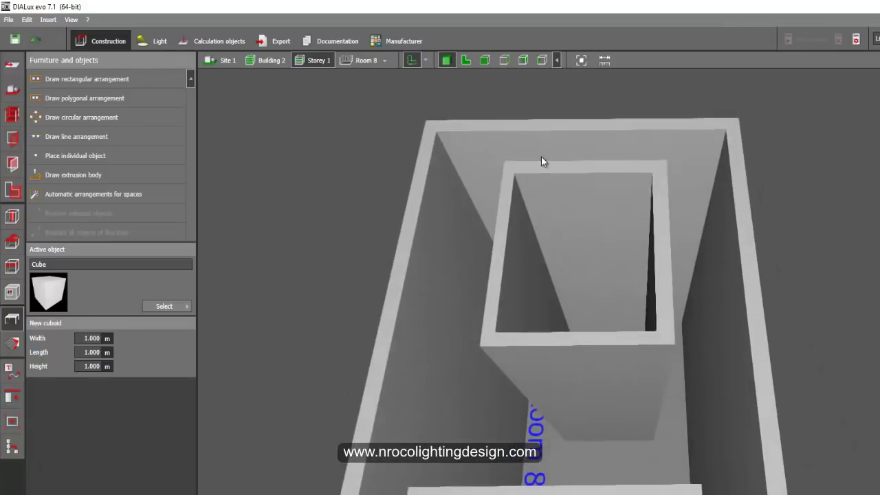
{"action": "left_click", "coordinate": [484, 62]}
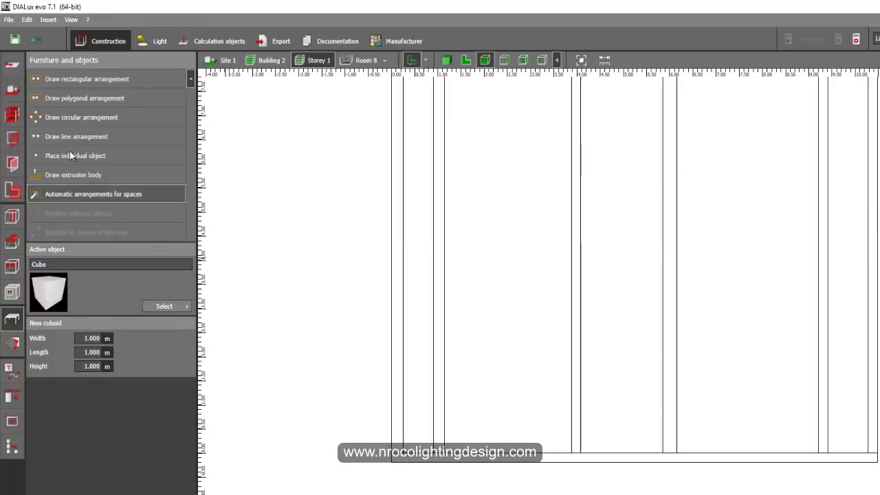
- Draw a horizontal reference line about 9.12 m long along the floor in the front view, with one parallel spaced 2.6 m apart
{"action": "left_click", "coordinate": [13, 384]}
{"action": "left_click", "coordinate": [82, 85]}
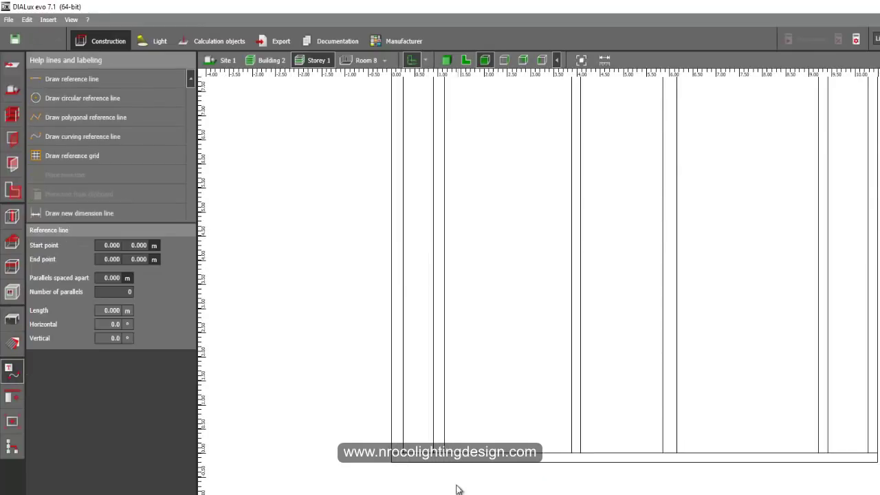
{"action": "left_click", "coordinate": [473, 453]}
{"action": "left_click", "coordinate": [734, 371]}
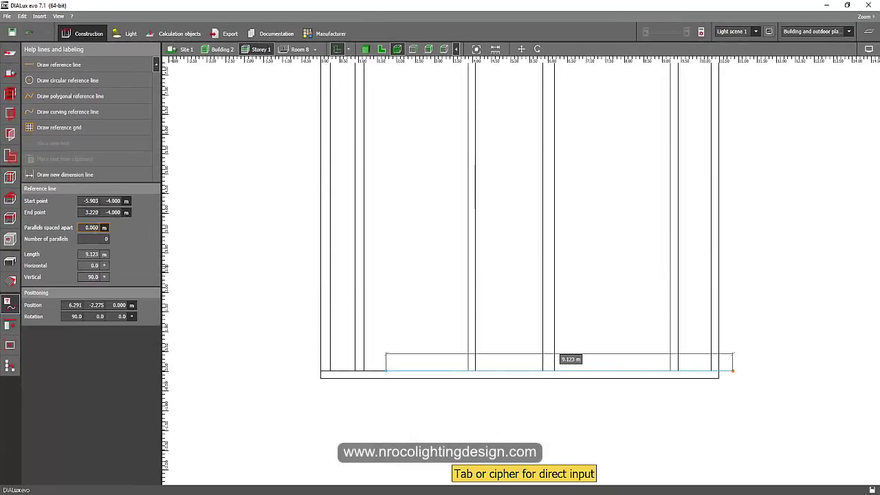
{"action": "type", "text": "2.6"}
{"action": "key", "text": "Return"}
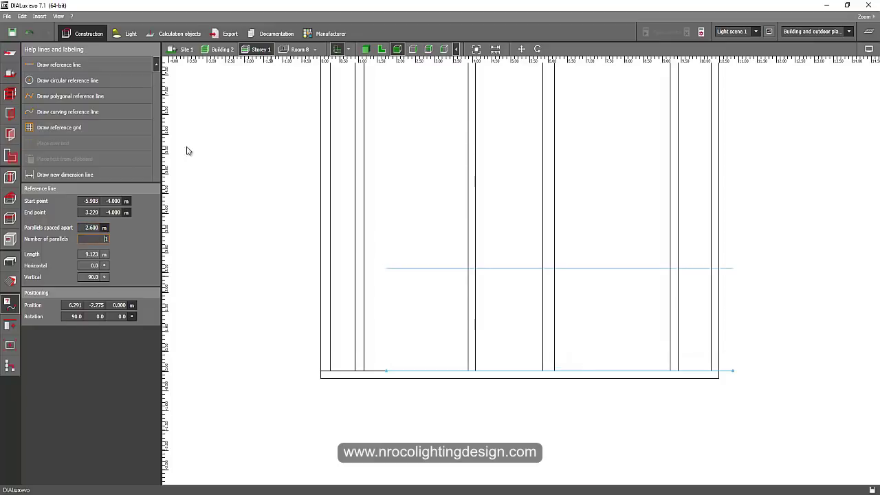
- Draw a second floor-level reference line about 8.1 m long with one parallel spaced 5 m apart
{"action": "left_click", "coordinate": [101, 67]}
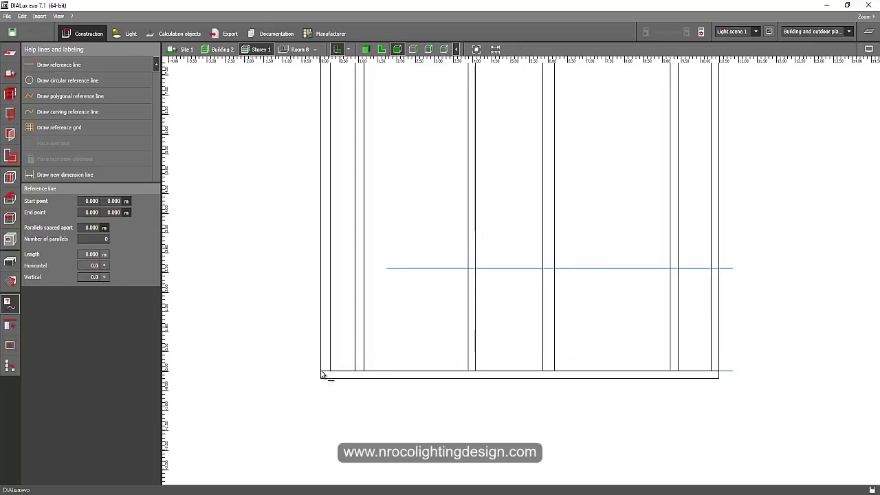
{"action": "left_click", "coordinate": [323, 373]}
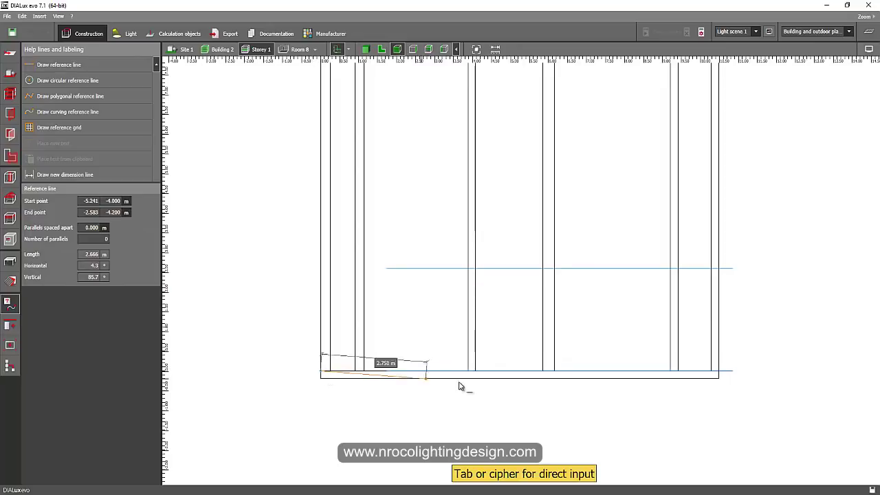
{"action": "left_click", "coordinate": [629, 378]}
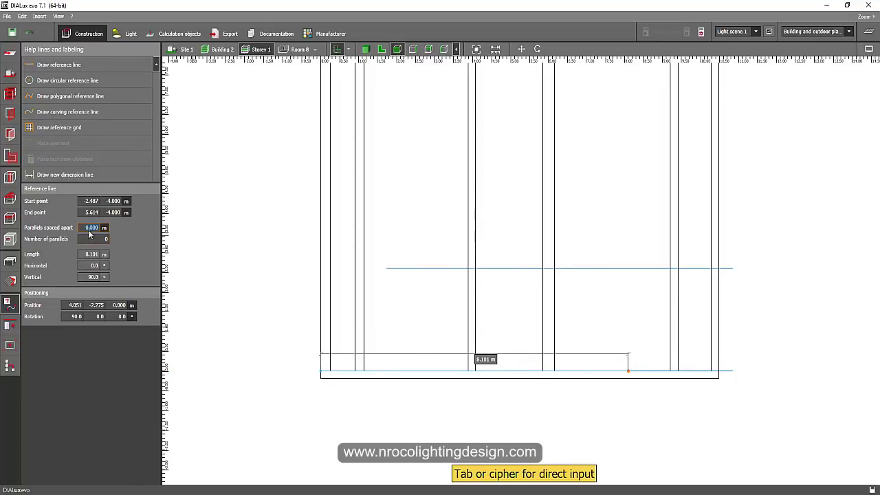
{"action": "type", "text": "5"}
{"action": "key", "text": "Return"}
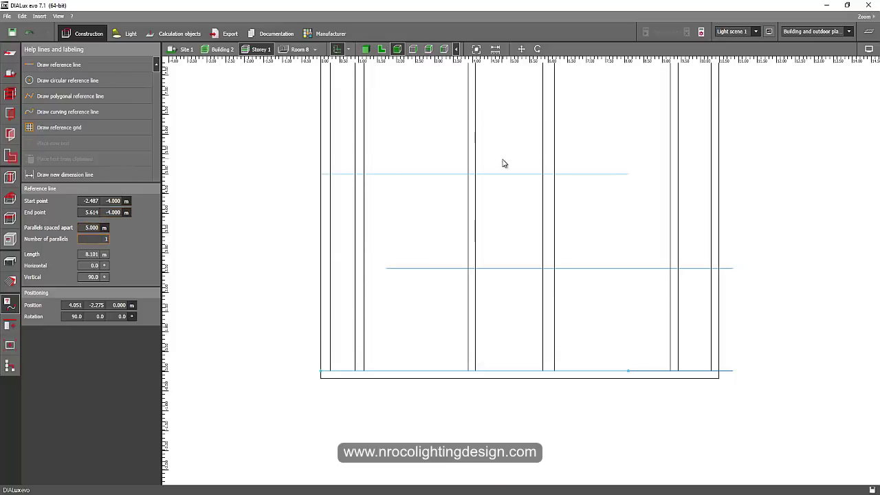
{"action": "left_click", "coordinate": [639, 280]}
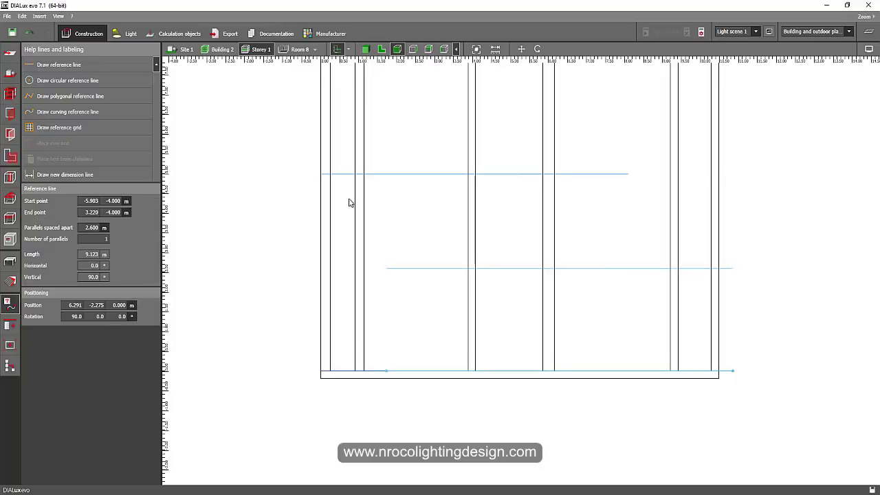
- Draw a rectangular cutout of about 2.01 by 2.95 m on Room 9's wall facing Room 11 in 3D
{"action": "left_click", "coordinate": [366, 49]}
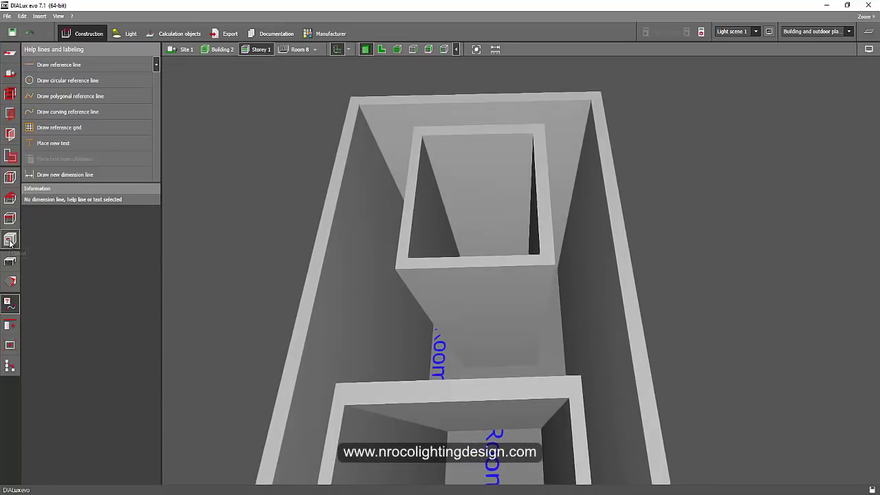
{"action": "left_click", "coordinate": [10, 240]}
{"action": "left_click", "coordinate": [57, 65]}
{"action": "left_click", "coordinate": [535, 280]}
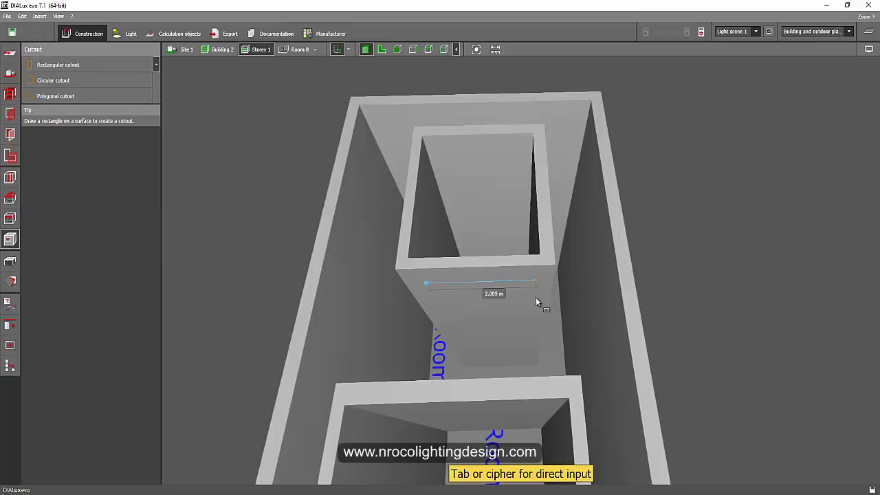
{"action": "left_click", "coordinate": [399, 331]}
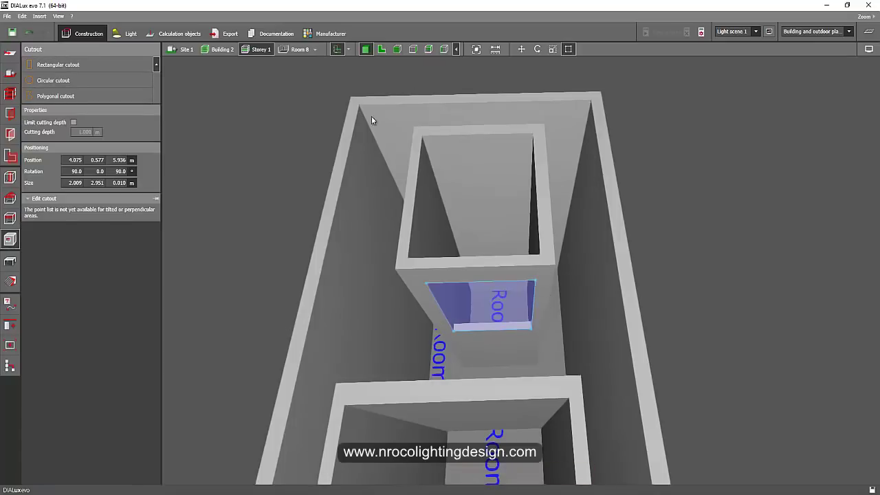
- Move the Room 9 wall cutout down so its lower edge sits on the 2.6 m reference line in the front view
{"action": "left_click", "coordinate": [398, 52]}
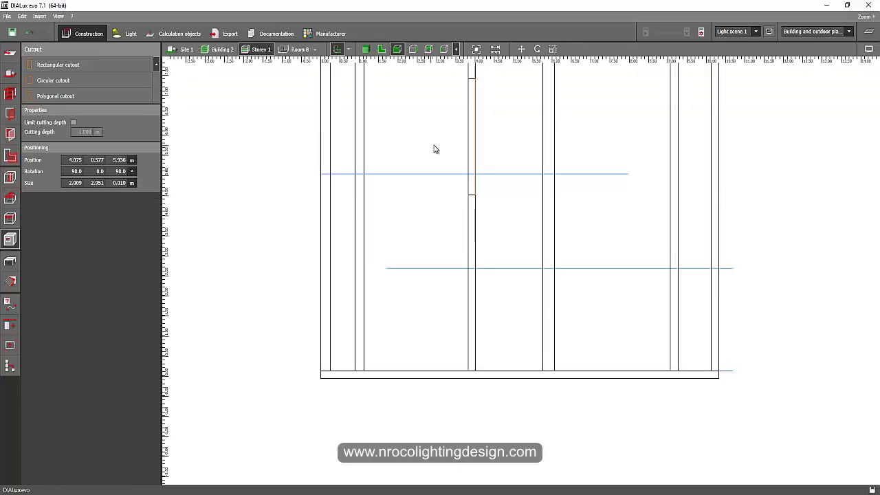
{"action": "middle_click_drag", "start_coordinate": [434, 145], "coordinate": [416, 224]}
{"action": "scroll", "coordinate": [457, 267], "scroll_direction": "up", "scroll_amount": 3}
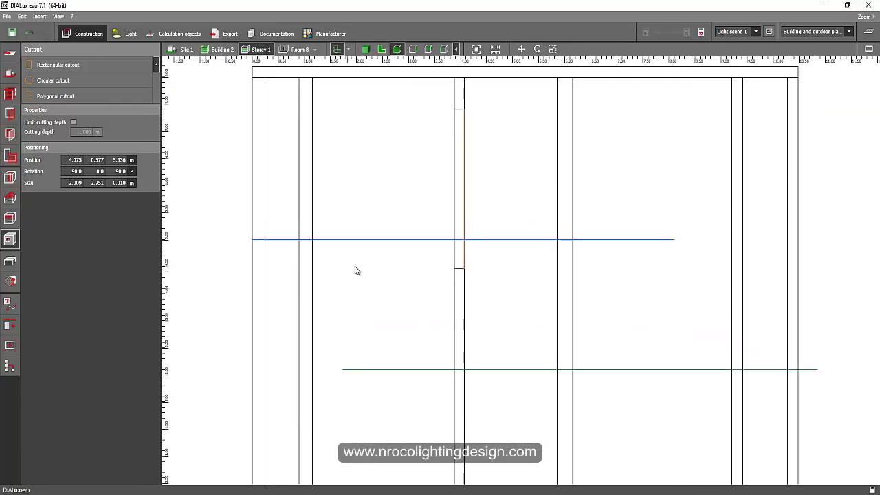
{"action": "scroll", "coordinate": [355, 267], "scroll_direction": "down", "scroll_amount": 4}
{"action": "left_click", "coordinate": [365, 49]}
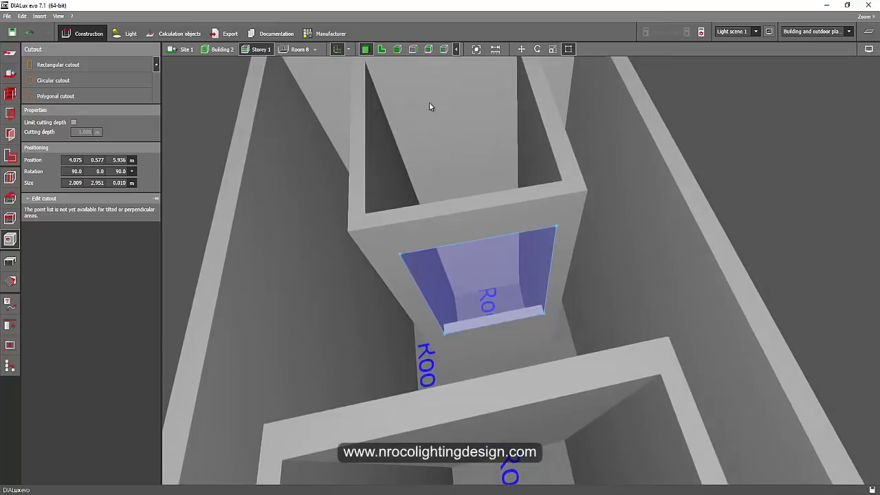
{"action": "left_click", "coordinate": [396, 49]}
{"action": "scroll", "coordinate": [487, 240], "scroll_direction": "up", "scroll_amount": 3}
{"action": "scroll", "coordinate": [454, 220], "scroll_direction": "up", "scroll_amount": 2}
{"action": "right_click", "coordinate": [472, 195]}
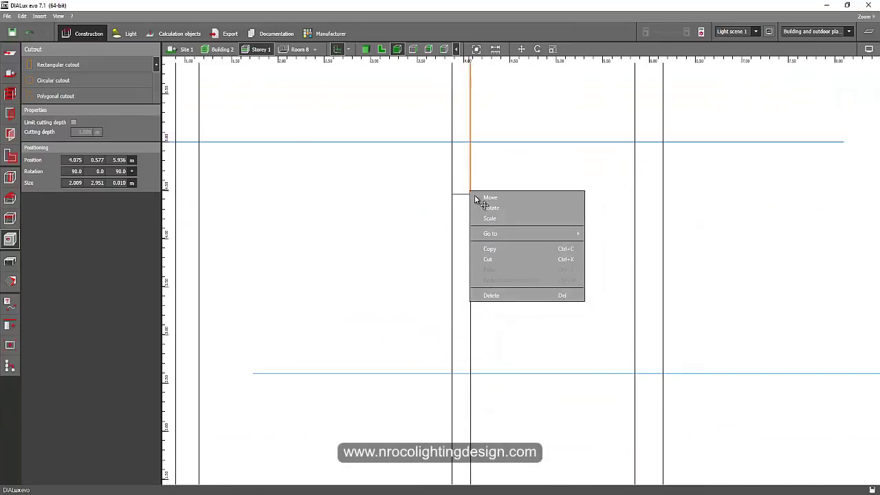
{"action": "left_click", "coordinate": [482, 199]}
{"action": "scroll", "coordinate": [477, 226], "scroll_direction": "down", "scroll_amount": 3}
{"action": "left_click_drag", "start_coordinate": [476, 84], "coordinate": [478, 162]}
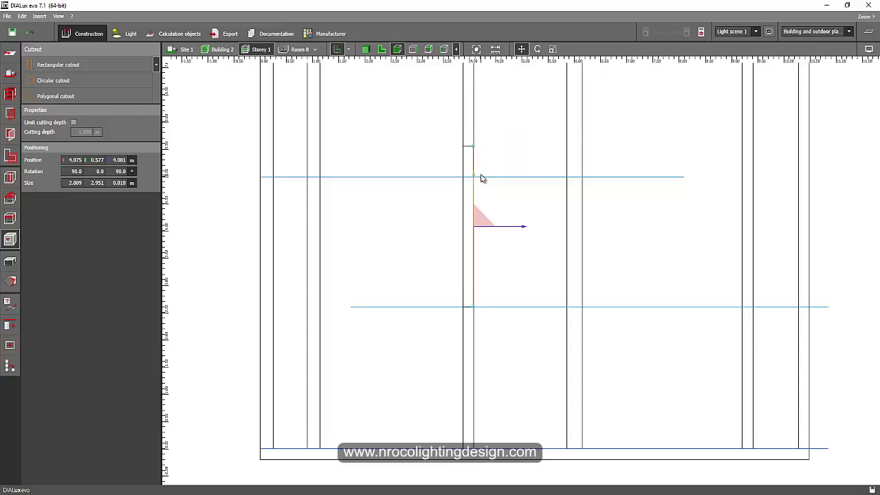
- Scale the cutout upward to the top of the wall, about 5.39 m high, in the side view
{"action": "scroll", "coordinate": [482, 169], "scroll_direction": "up", "scroll_amount": 3}
{"action": "middle_click_drag", "start_coordinate": [486, 147], "coordinate": [478, 220]}
{"action": "scroll", "coordinate": [468, 185], "scroll_direction": "up", "scroll_amount": 1}
{"action": "left_click", "coordinate": [413, 50]}
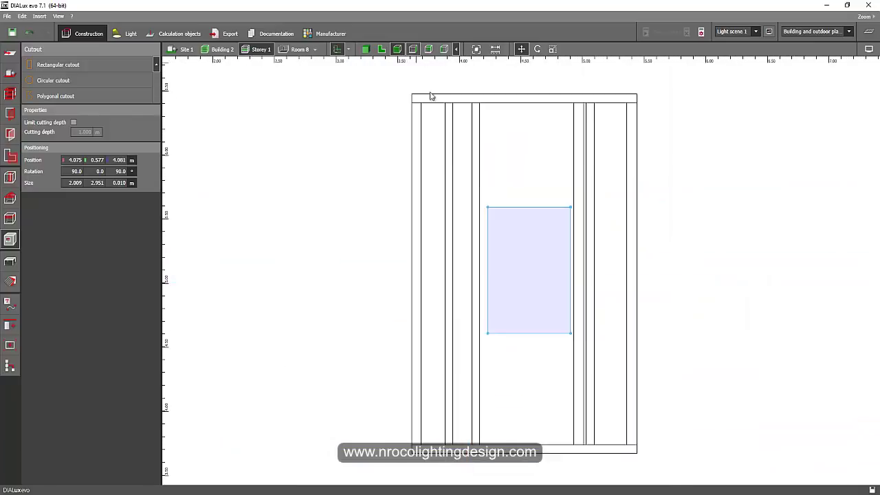
{"action": "scroll", "coordinate": [432, 96], "scroll_direction": "down", "scroll_amount": 2}
{"action": "scroll", "coordinate": [511, 188], "scroll_direction": "up", "scroll_amount": 4}
{"action": "middle_click_drag", "start_coordinate": [508, 187], "coordinate": [511, 230]}
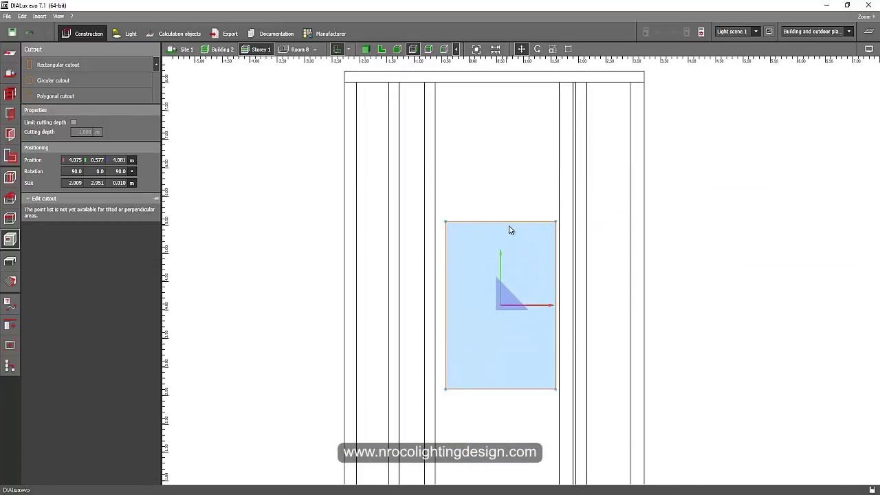
{"action": "right_click", "coordinate": [510, 230]}
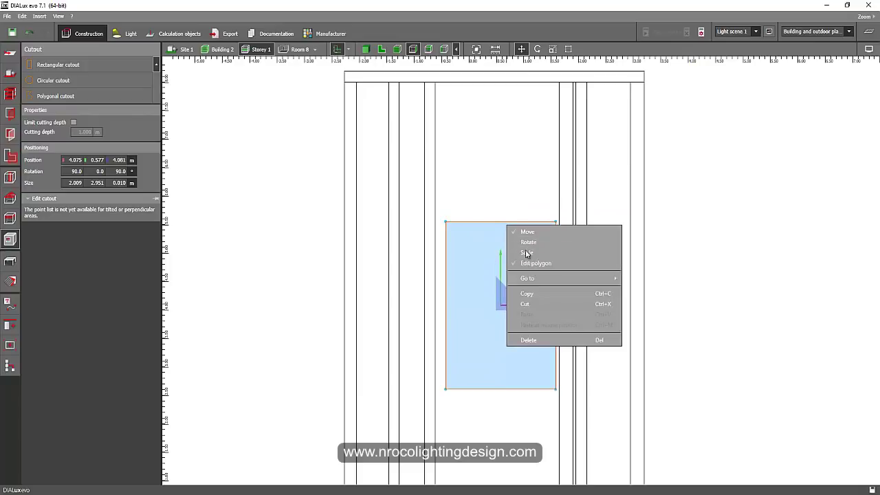
{"action": "left_click", "coordinate": [525, 253]}
{"action": "left_click_drag", "start_coordinate": [506, 224], "coordinate": [501, 82]}
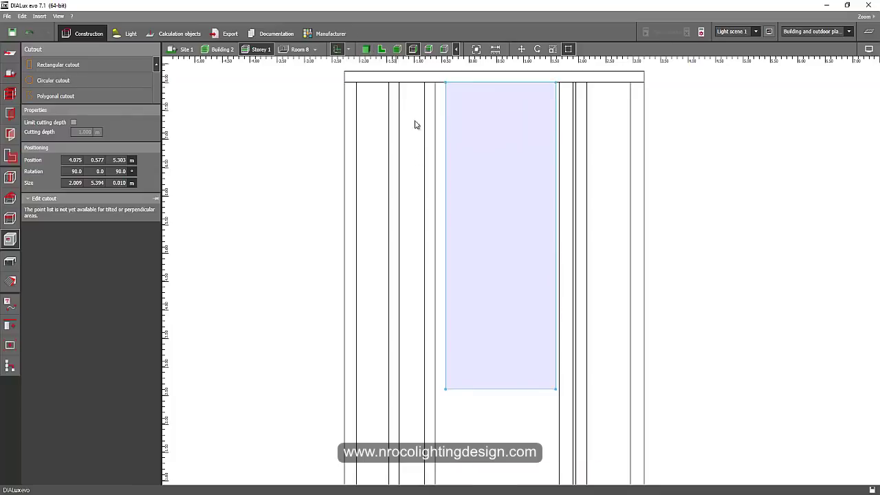
{"action": "left_click", "coordinate": [367, 51]}
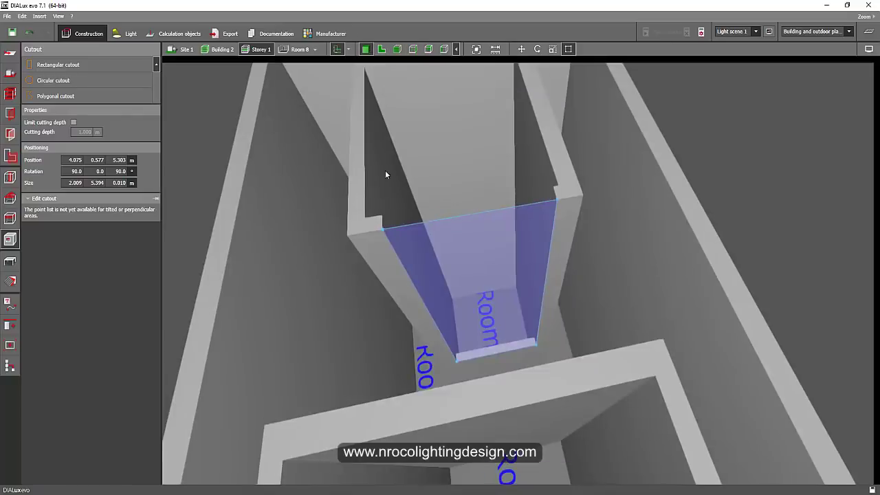
{"action": "mouse_move", "coordinate": [414, 282]}
{"action": "left_mouse_down"}
{"action": "mouse_move", "coordinate": [401, 282]}
{"action": "mouse_move", "coordinate": [419, 281]}
{"action": "mouse_move", "coordinate": [412, 277]}
{"action": "left_mouse_up"}
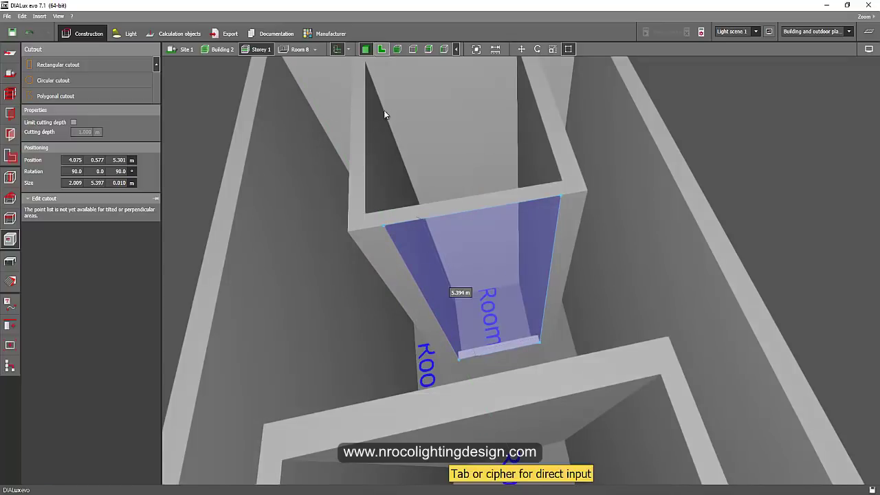
{"action": "key", "text": "ctrl+z"}
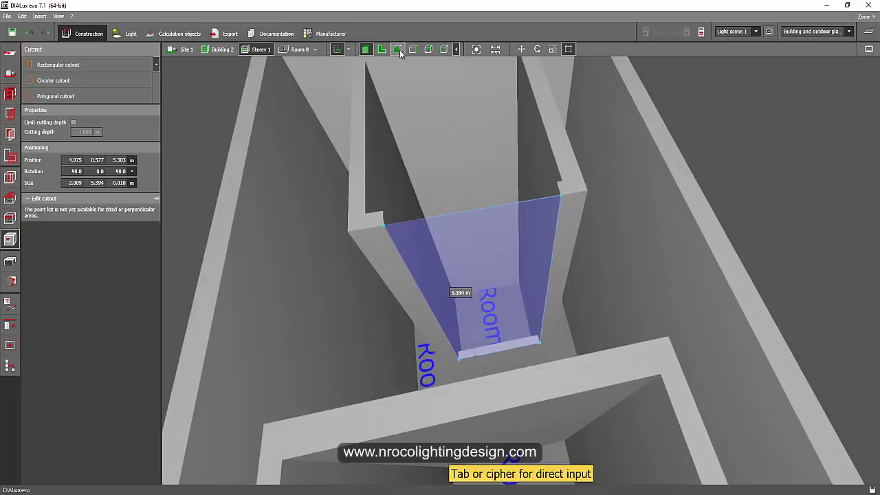
- Scale the cutout in the floor plan to Room 9's outer wall corners at both ends, about 2.71 m wide, and show it in 3D
{"action": "left_click", "coordinate": [381, 49]}
{"action": "scroll", "coordinate": [352, 191], "scroll_direction": "up", "scroll_amount": 5}
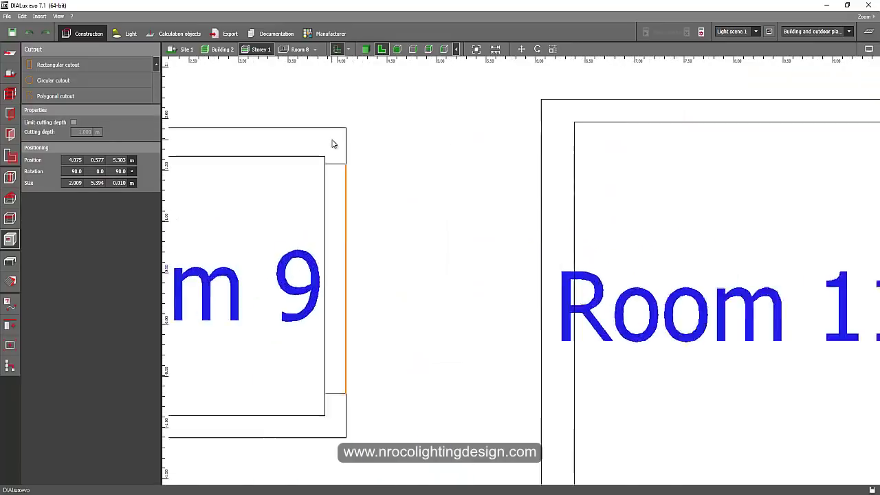
{"action": "right_click", "coordinate": [353, 196]}
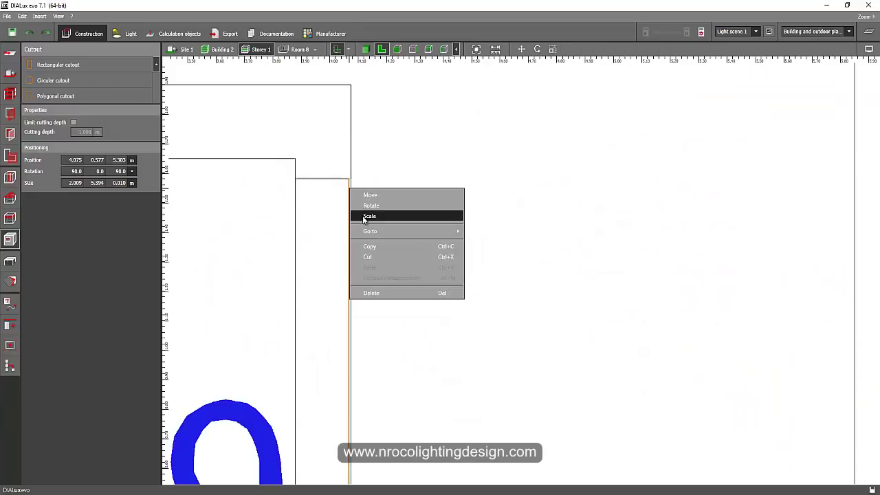
{"action": "left_click", "coordinate": [370, 216]}
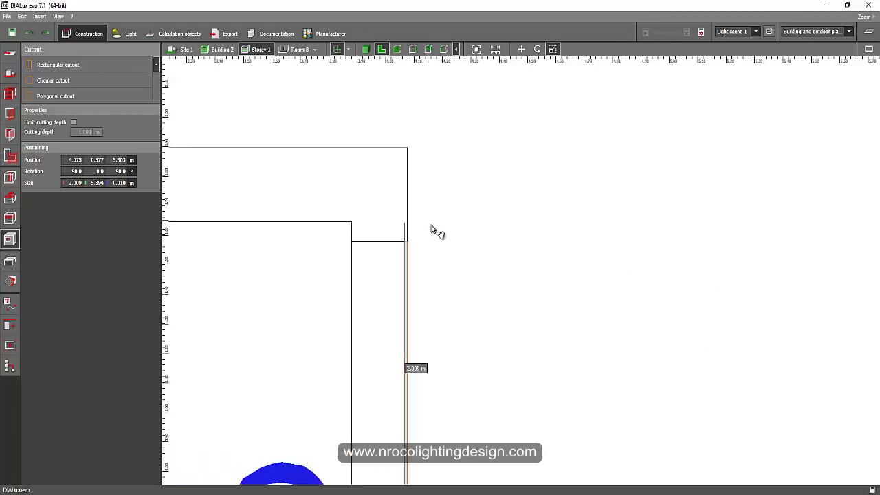
{"action": "scroll", "coordinate": [420, 256], "scroll_direction": "up", "scroll_amount": 1}
{"action": "left_click_drag", "start_coordinate": [409, 250], "coordinate": [410, 133]}
{"action": "scroll", "coordinate": [413, 241], "scroll_direction": "down", "scroll_amount": 2}
{"action": "middle_click_drag", "start_coordinate": [442, 468], "coordinate": [436, 209]}
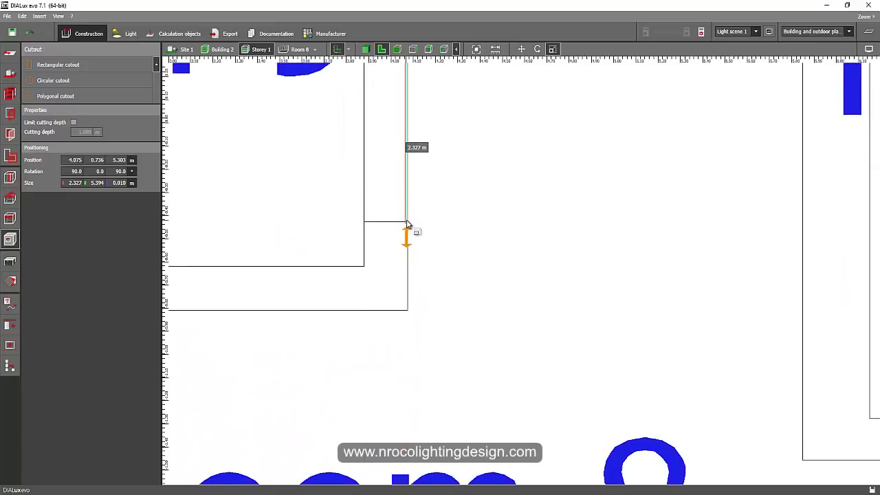
{"action": "left_click_drag", "start_coordinate": [408, 224], "coordinate": [414, 303]}
{"action": "left_click", "coordinate": [366, 49]}
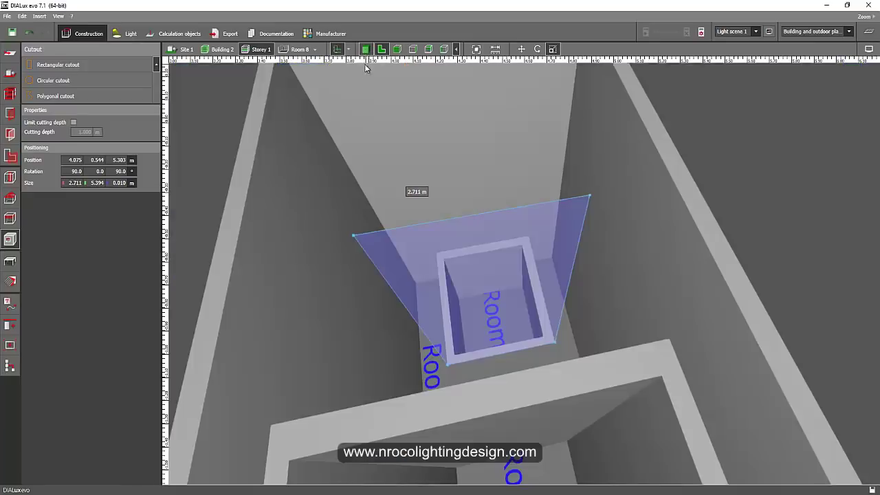
- Deselect the cutout, switch to furniture and object editing, and examine Room 9 and Room 11's facing wall in 3D
{"action": "scroll", "coordinate": [360, 125], "scroll_direction": "down", "scroll_amount": 2}
{"action": "left_click", "coordinate": [693, 189]}
{"action": "scroll", "coordinate": [692, 189], "scroll_direction": "down", "scroll_amount": 3}
{"action": "right_click_drag", "start_coordinate": [506, 185], "coordinate": [623, 199]}
{"action": "left_click", "coordinate": [10, 261]}
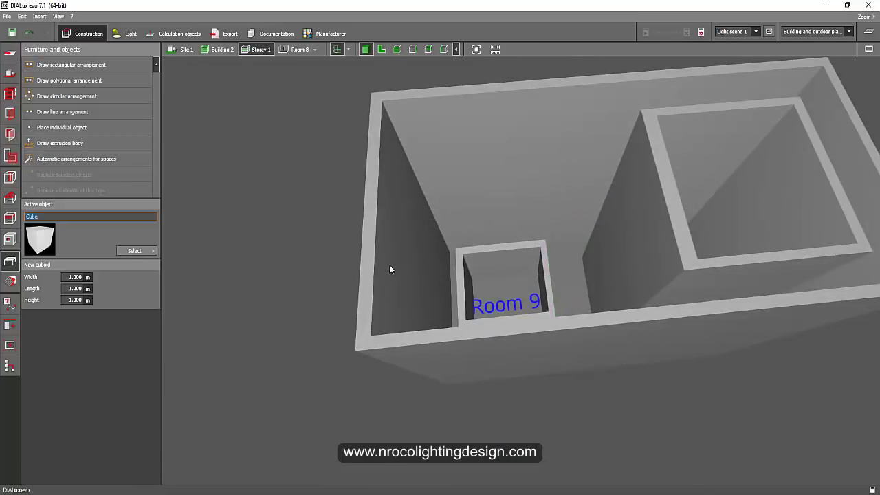
{"action": "right_click_drag", "start_coordinate": [399, 266], "coordinate": [440, 306]}
{"action": "right_click_drag", "start_coordinate": [435, 365], "coordinate": [458, 265]}
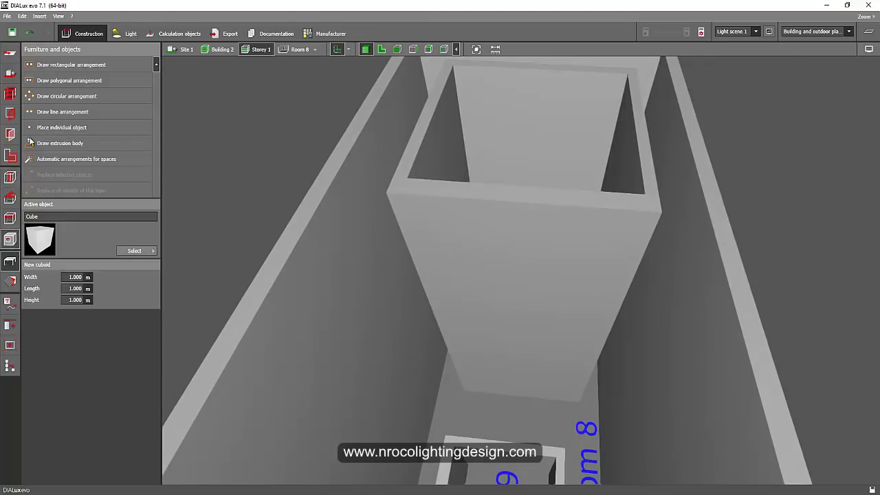
- Draw a rectangular cutout of about 2.96 by 1.96 m on Room 11's wall facing Room 9
{"action": "left_click", "coordinate": [9, 239]}
{"action": "left_click", "coordinate": [412, 214]}
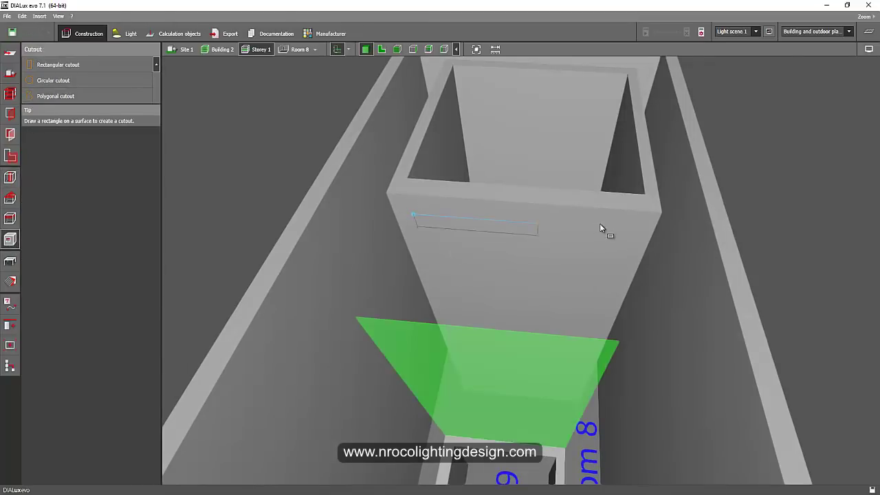
{"action": "left_click", "coordinate": [626, 229]}
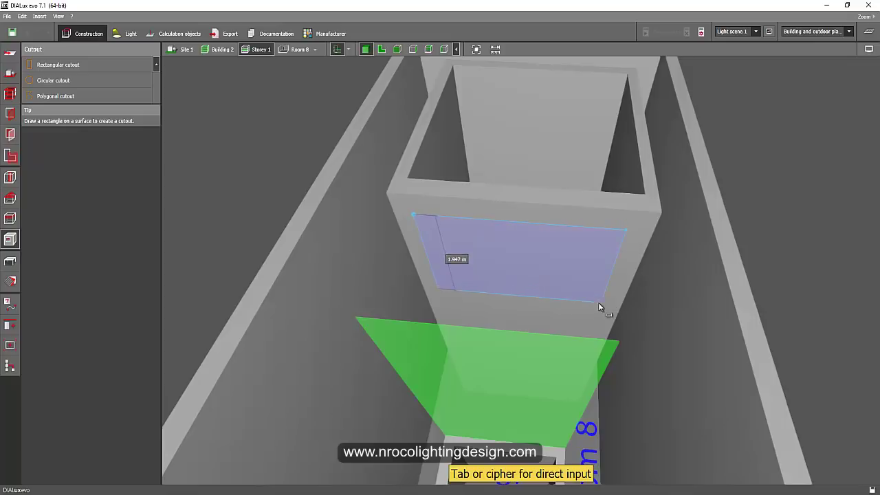
{"action": "left_click", "coordinate": [599, 305]}
- Move the cutout on Room 11's wall down in the side view until its lower edge rests on the 5 m reference line
{"action": "left_click", "coordinate": [396, 50]}
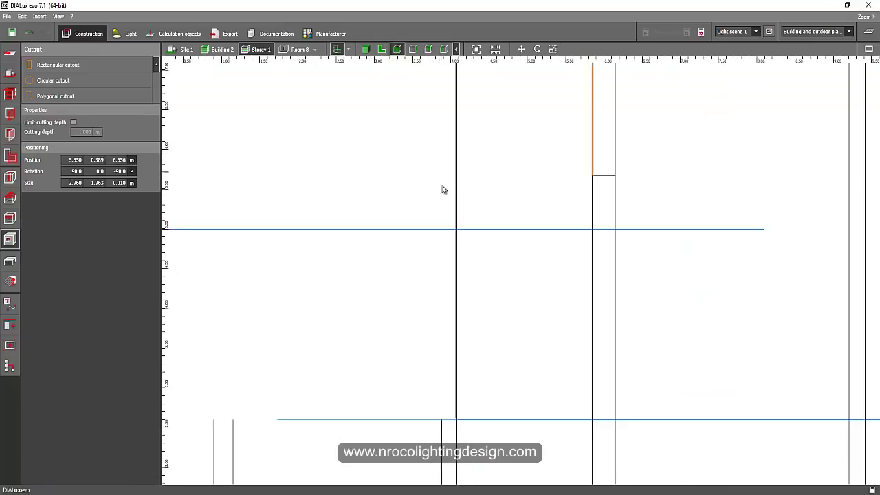
{"action": "right_click", "coordinate": [515, 160]}
{"action": "left_click", "coordinate": [528, 165]}
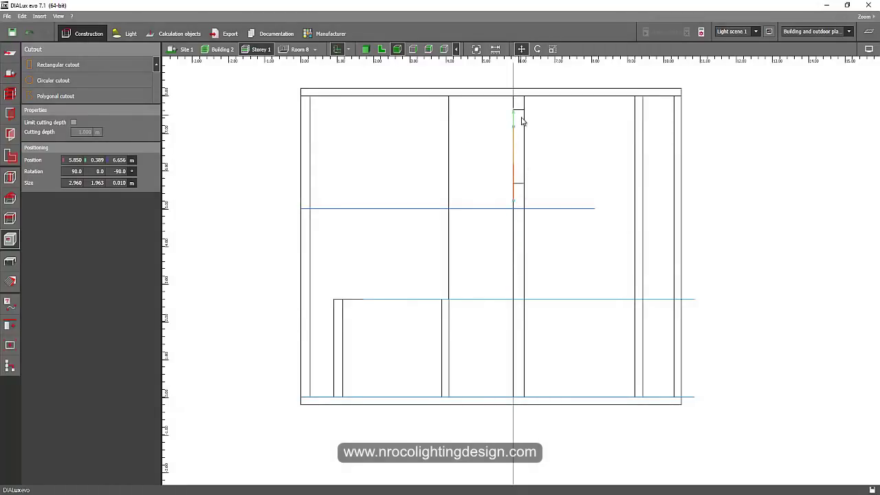
{"action": "left_click", "coordinate": [521, 122]}
{"action": "scroll", "coordinate": [515, 220], "scroll_direction": "up", "scroll_amount": 10}
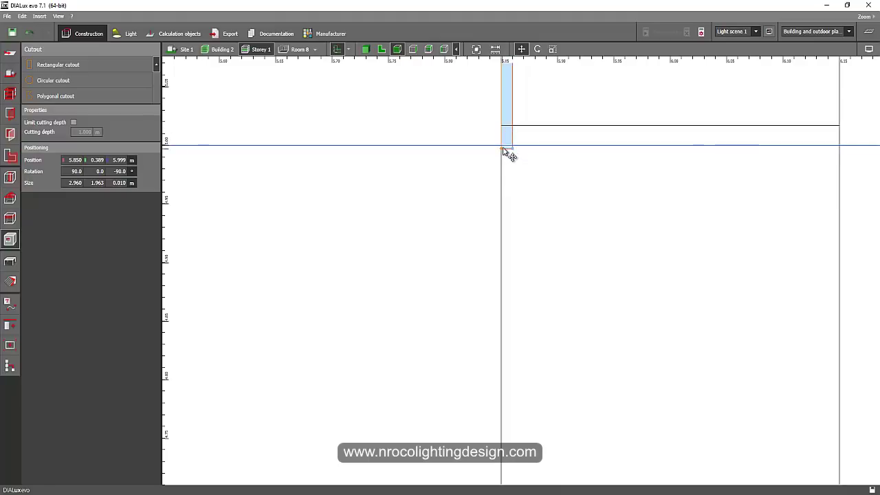
{"action": "scroll", "coordinate": [497, 152], "scroll_direction": "down", "scroll_amount": 5}
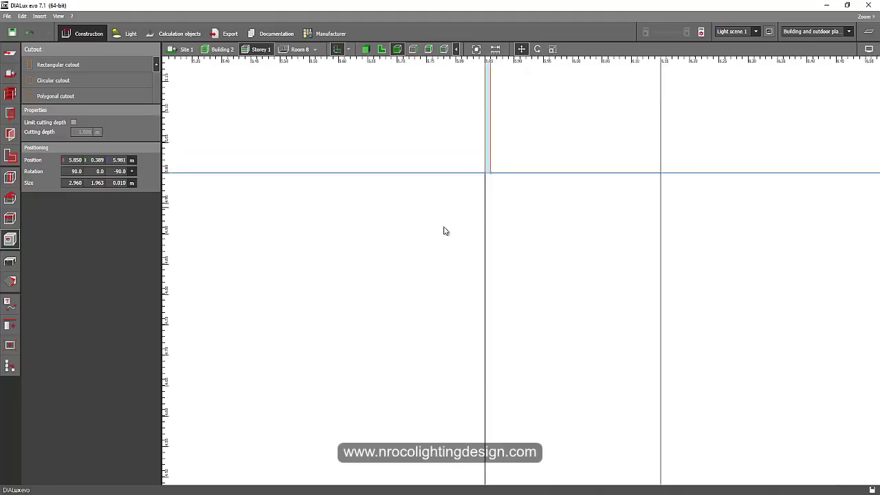
- Edit the cutout's outline in another elevation view, raising its upper edge to the hall ceiling, 3 m high, and squaring its corners at 2.96 m wide
{"action": "left_click", "coordinate": [412, 49]}
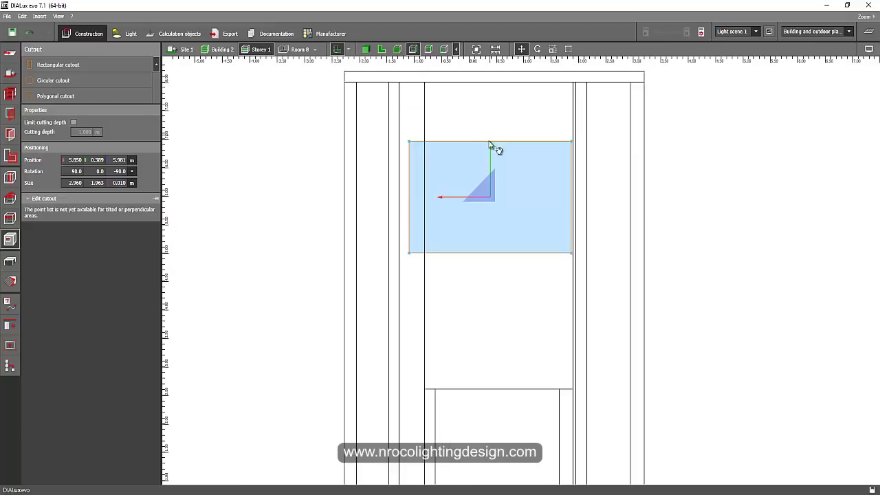
{"action": "right_click", "coordinate": [497, 187]}
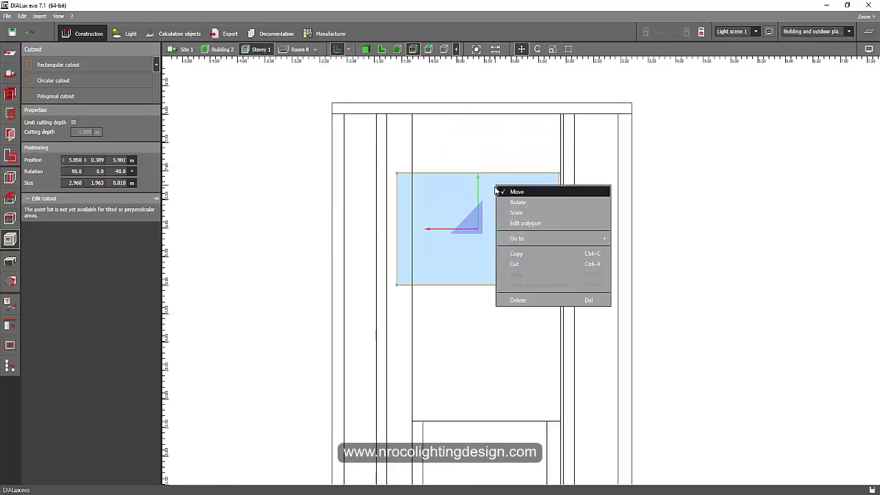
{"action": "left_click", "coordinate": [524, 223]}
{"action": "left_click_drag", "start_coordinate": [482, 173], "coordinate": [471, 116]}
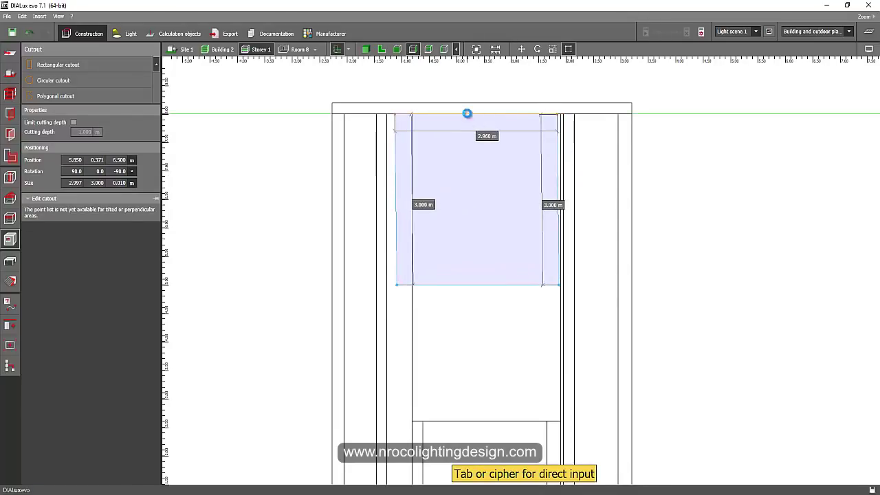
{"action": "scroll", "coordinate": [411, 118], "scroll_direction": "up", "scroll_amount": 3}
{"action": "left_click_drag", "start_coordinate": [387, 117], "coordinate": [390, 117]}
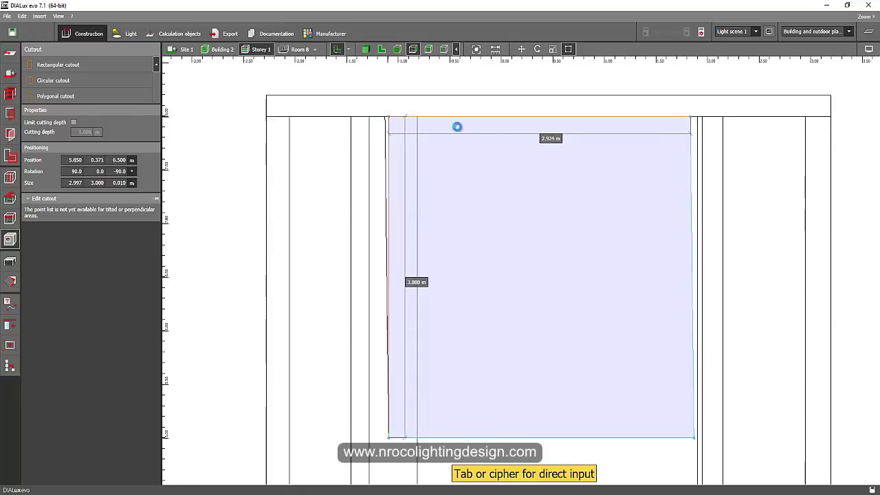
{"action": "left_click_drag", "start_coordinate": [691, 117], "coordinate": [695, 118]}
{"action": "scroll", "coordinate": [561, 237], "scroll_direction": "down", "scroll_amount": 1}
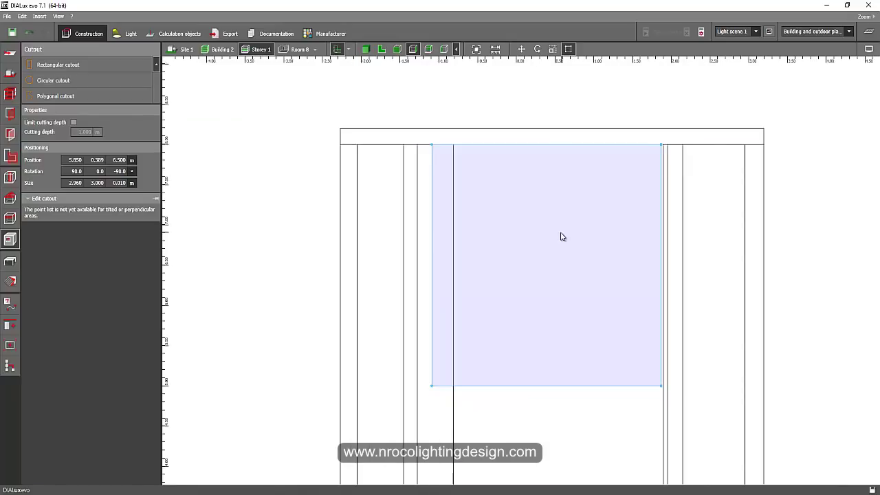
- Scale the cutout in the floor plan to Room 11's outer wall corners at both ends, about 3.61 m wide, and show it in 3D
{"action": "left_click", "coordinate": [382, 49]}
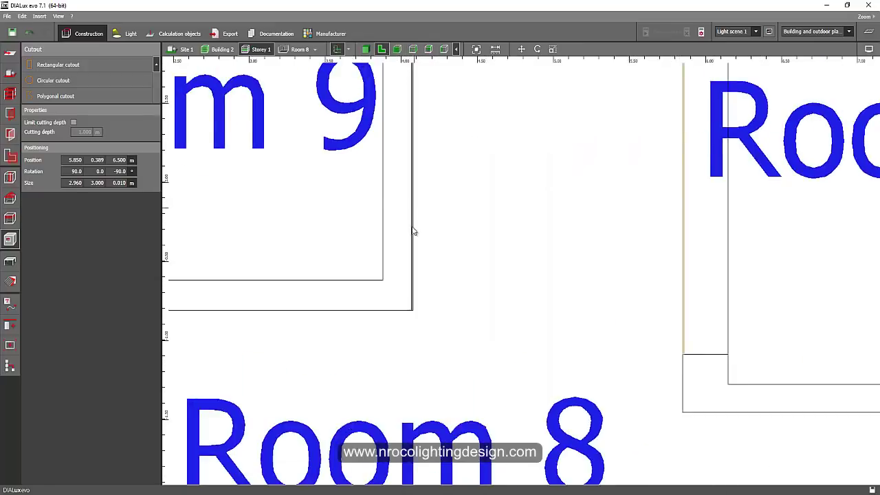
{"action": "right_click", "coordinate": [569, 344]}
{"action": "left_click", "coordinate": [580, 398]}
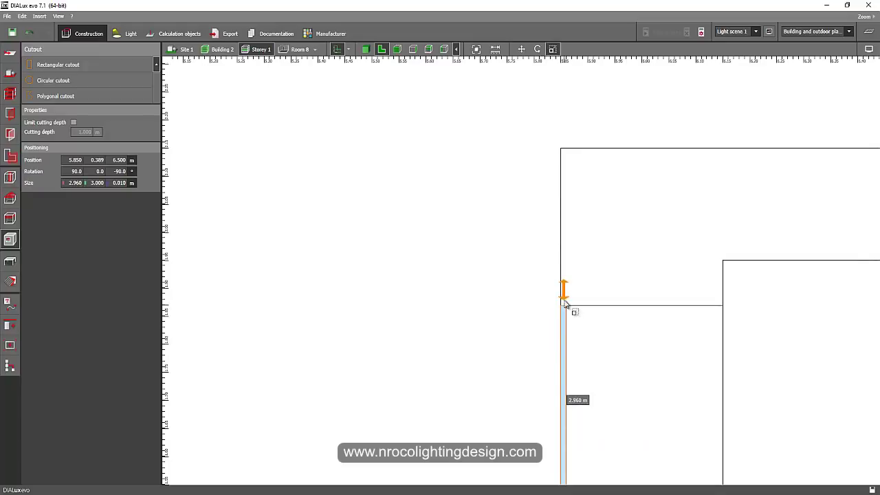
{"action": "left_click_drag", "start_coordinate": [567, 155], "coordinate": [567, 152]}
{"action": "scroll", "coordinate": [556, 230], "scroll_direction": "down", "scroll_amount": 5}
{"action": "middle_click_drag", "start_coordinate": [615, 362], "coordinate": [529, 254]}
{"action": "scroll", "coordinate": [505, 298], "scroll_direction": "up", "scroll_amount": 2}
{"action": "left_click_drag", "start_coordinate": [503, 297], "coordinate": [508, 403]}
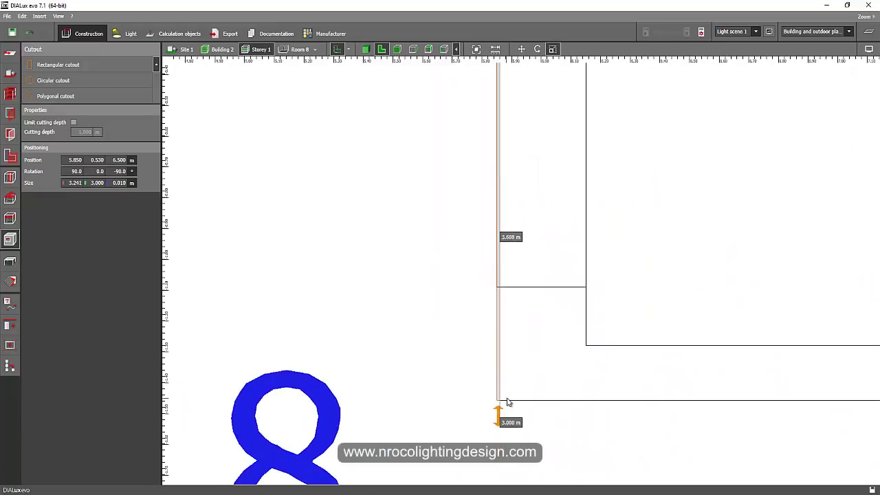
{"action": "left_click", "coordinate": [365, 48]}
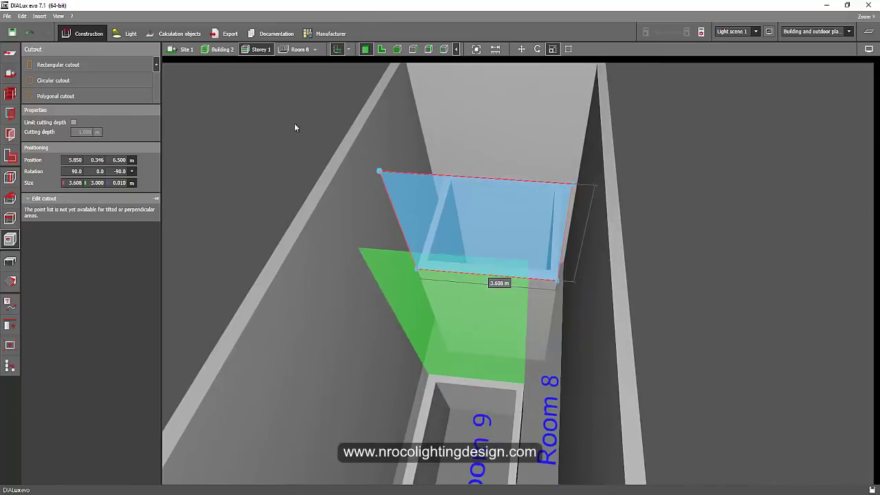
- Leave cutout editing and examine the room summaries of Room 8, Room 9 and Room 11 in the documentation for their clearance heights
{"action": "left_click_drag", "start_coordinate": [308, 159], "coordinate": [327, 187]}
{"action": "left_click", "coordinate": [10, 261]}
{"action": "left_click", "coordinate": [274, 33]}
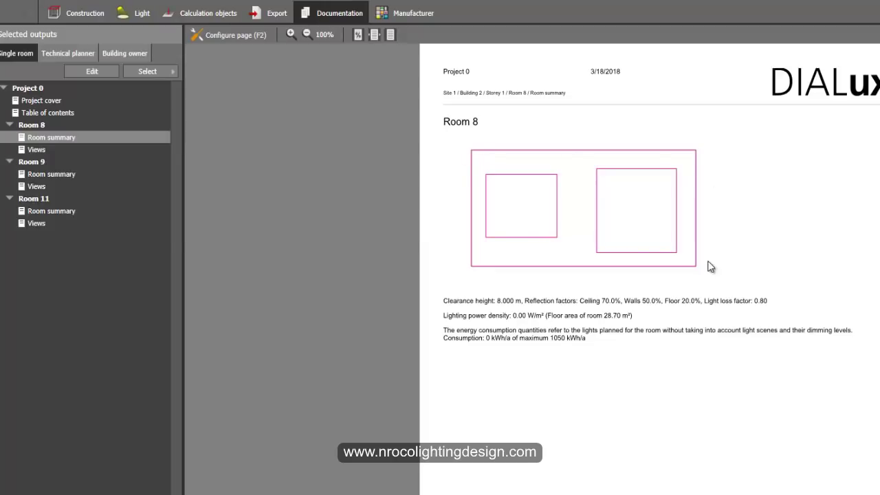
{"action": "left_click", "coordinate": [43, 174]}
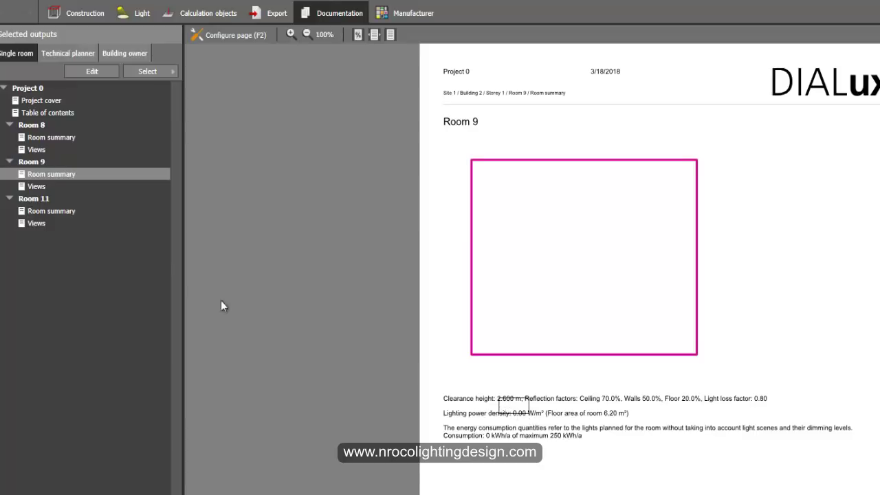
{"action": "left_click", "coordinate": [43, 211]}
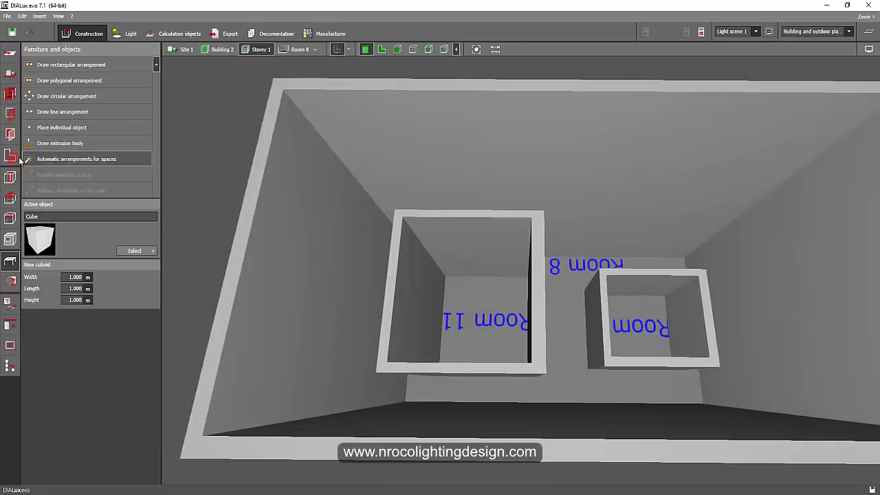
- Show the assessment zones in the 3D construction view and examine the area heights of Room 11 and Room 8
{"action": "left_click", "coordinate": [10, 156]}
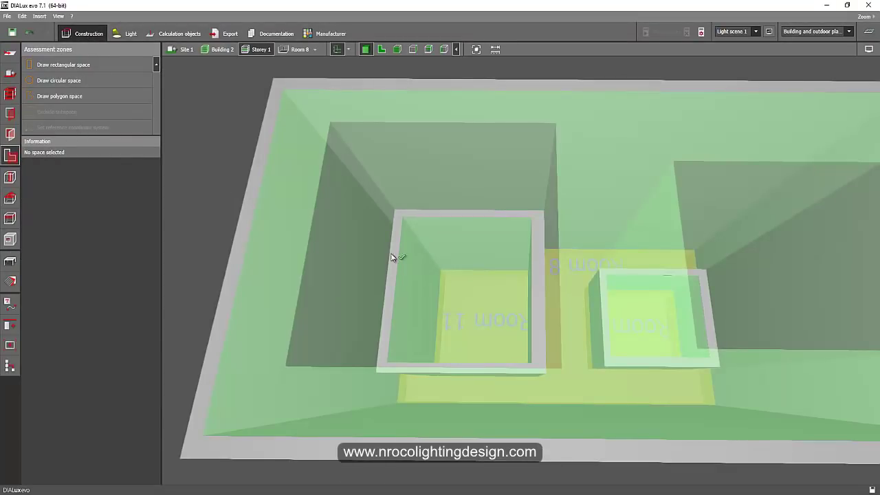
{"action": "left_click", "coordinate": [456, 289]}
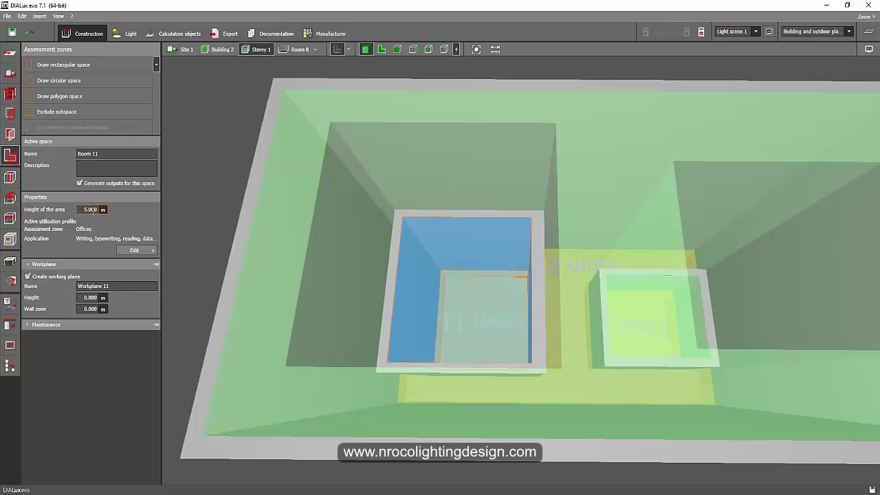
{"action": "left_click", "coordinate": [657, 301]}
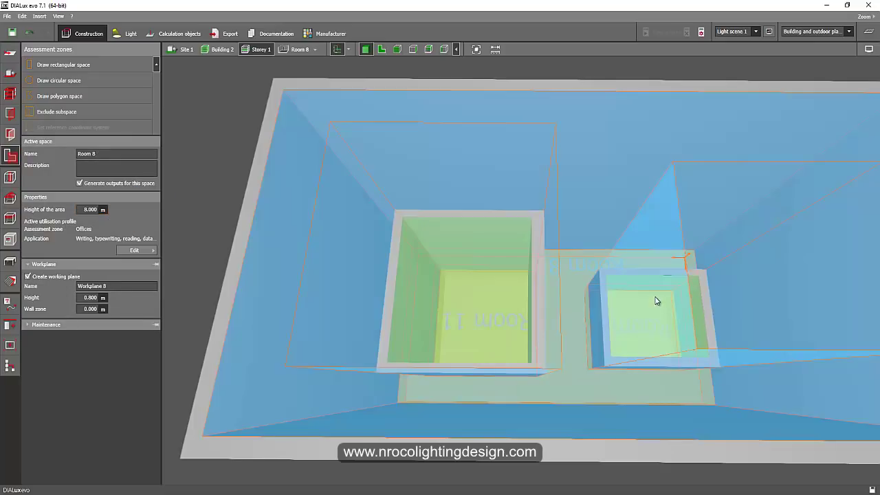